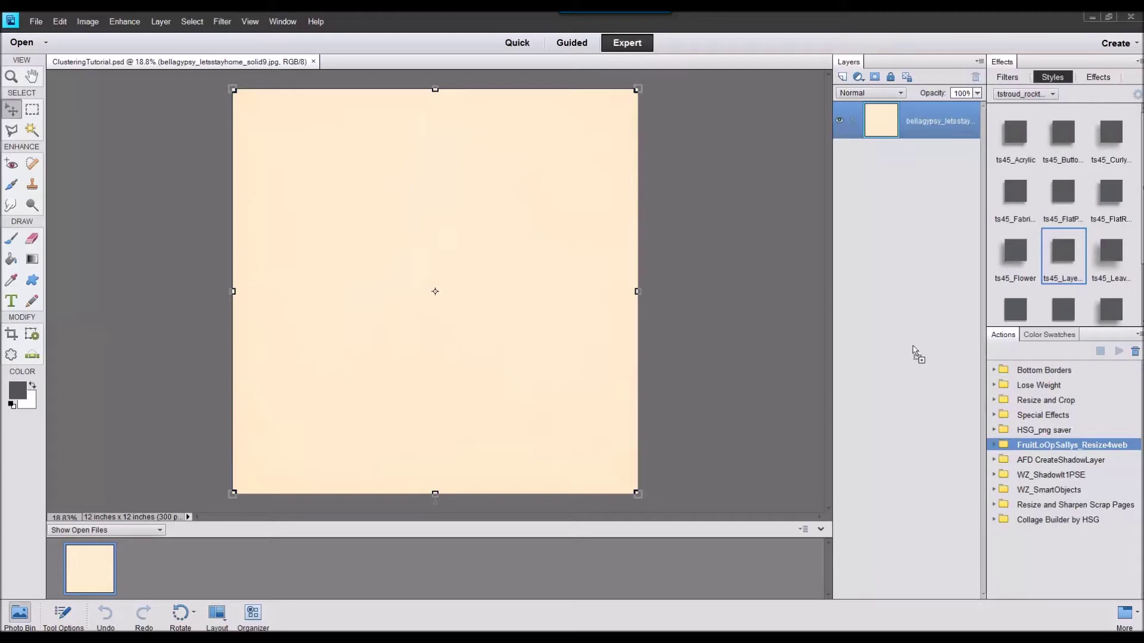
View the bellagypsy_letsstayhome_preview.jpg kit preview fitted to the window, and close it.
left_click_drag(914, 352, 595, 551)
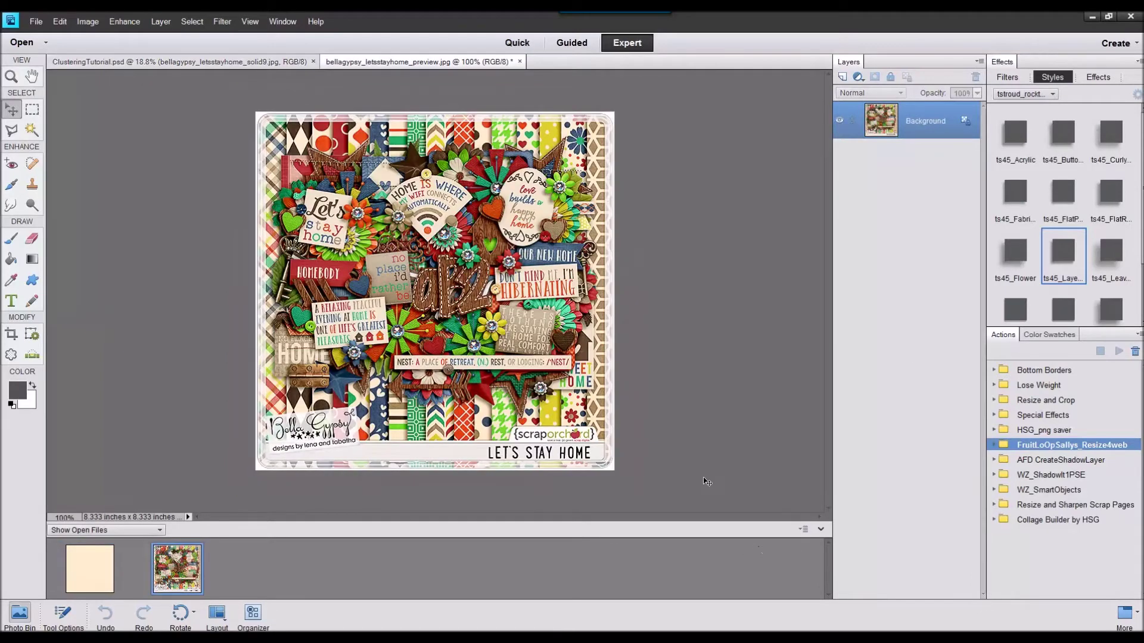
key("ctrl+0")
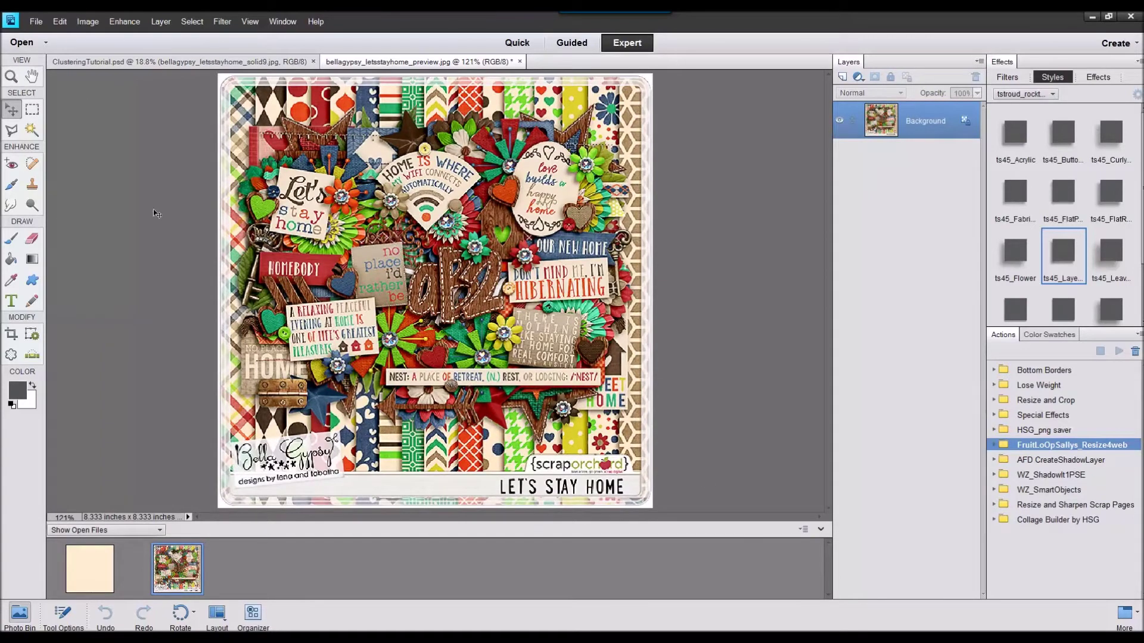
right_click(187, 582)
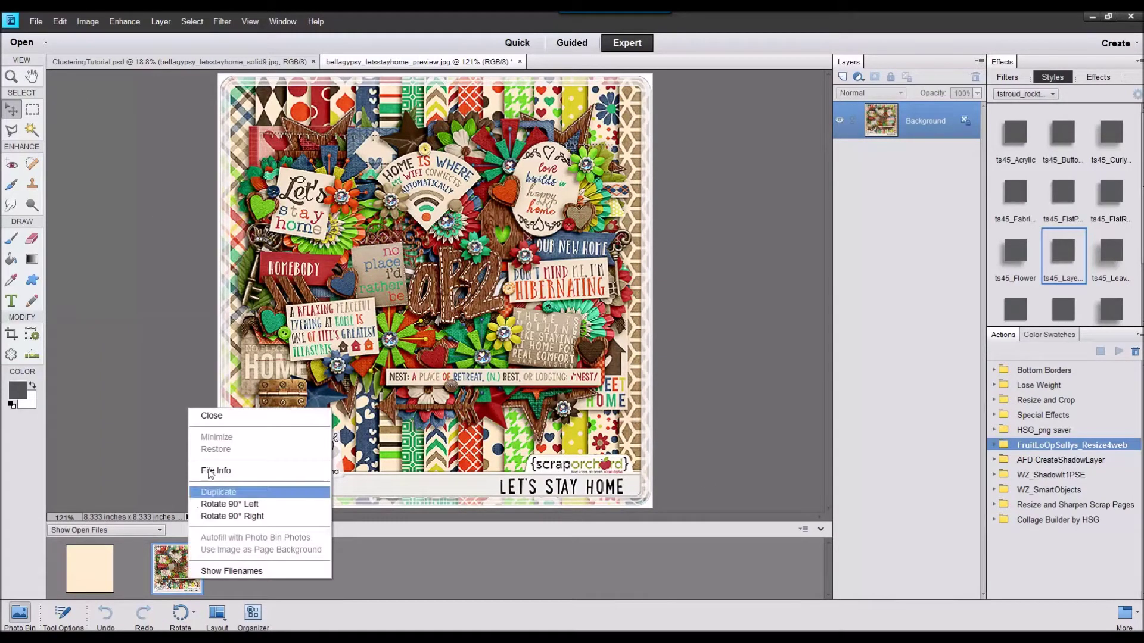
left_click(214, 417)
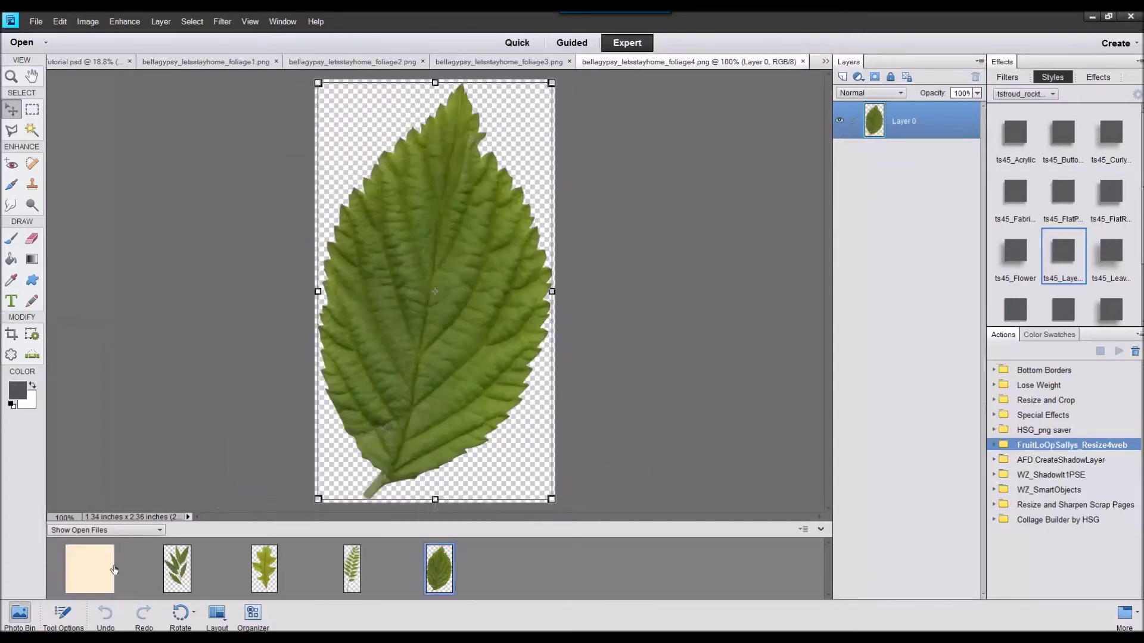
Place the four images foliage1 to foliage4 from the open files onto the ClusteringTutorial.psd page.
left_click(90, 569)
left_click_drag(176, 569, 387, 334)
left_click_drag(277, 531, 388, 488)
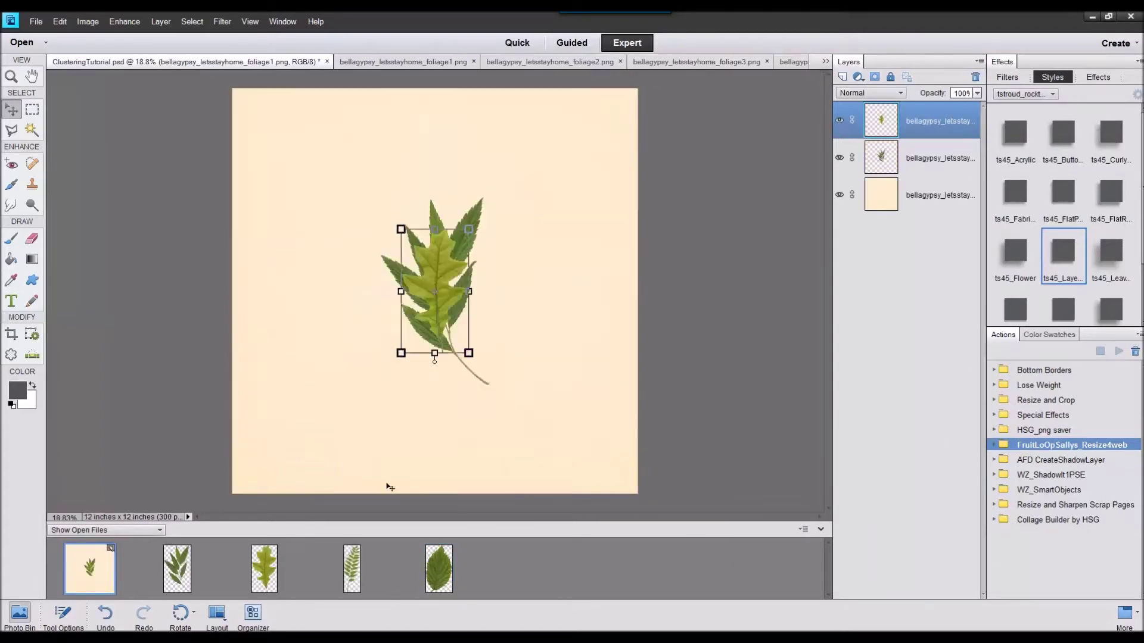
left_click_drag(349, 544, 454, 506)
left_click_drag(439, 555, 486, 319)
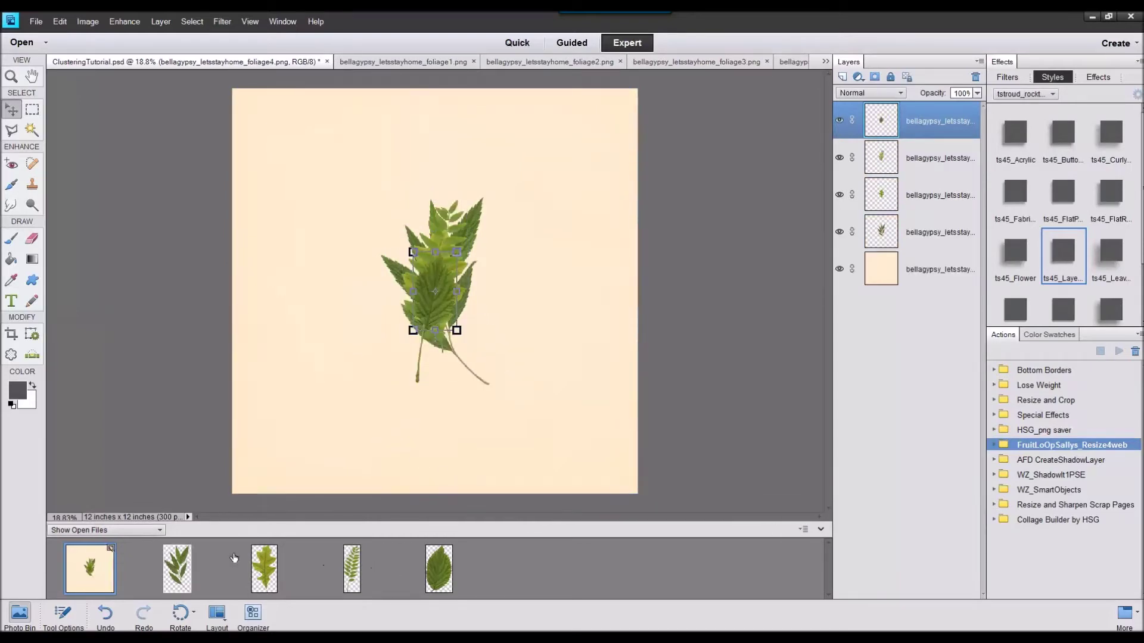
Close the four separate foliage image files, leaving only ClusteringTutorial.psd open.
left_click(178, 563)
right_click(437, 566)
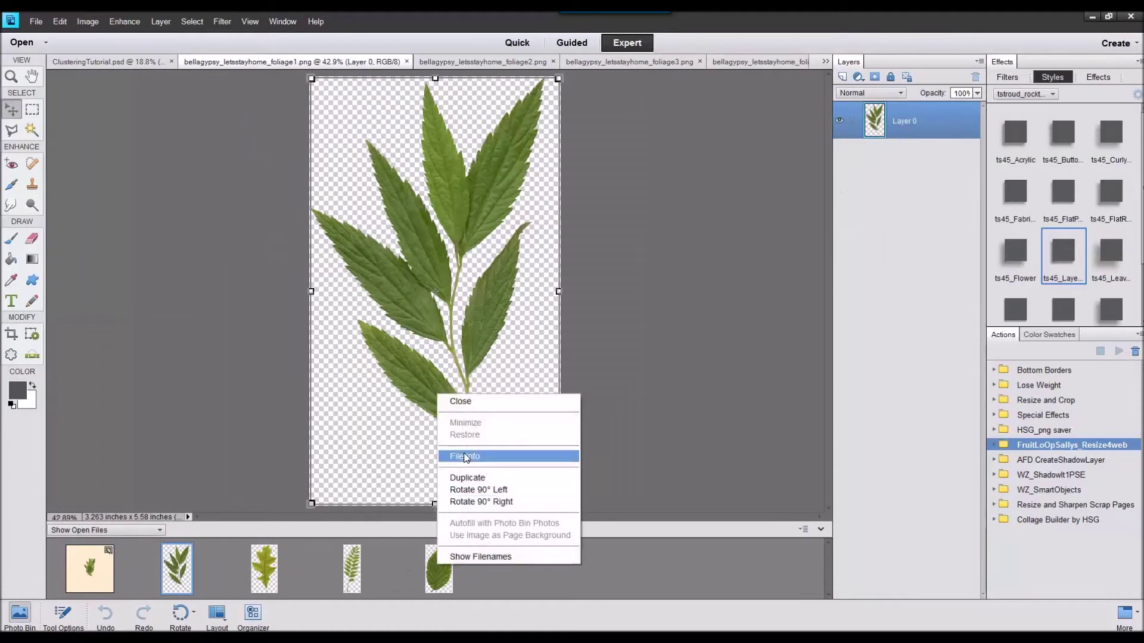
left_click(466, 402)
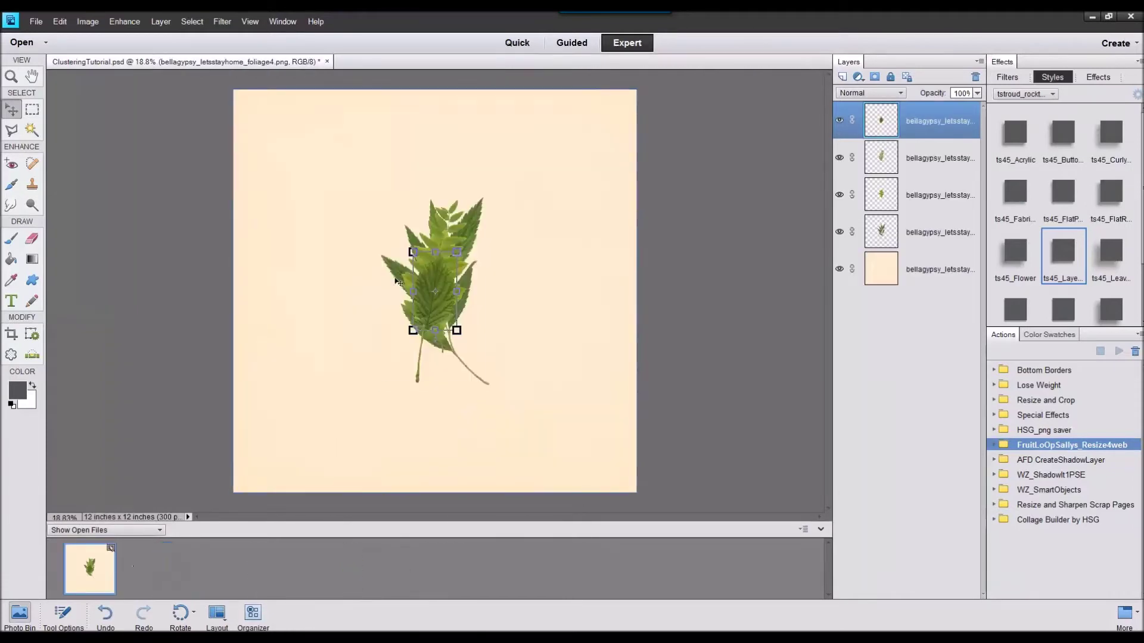
Apply the ts45_Leav... shadow style to all four foliage layers, and rotate and move them together onto the page's left edge.
left_click(949, 242, "shift")
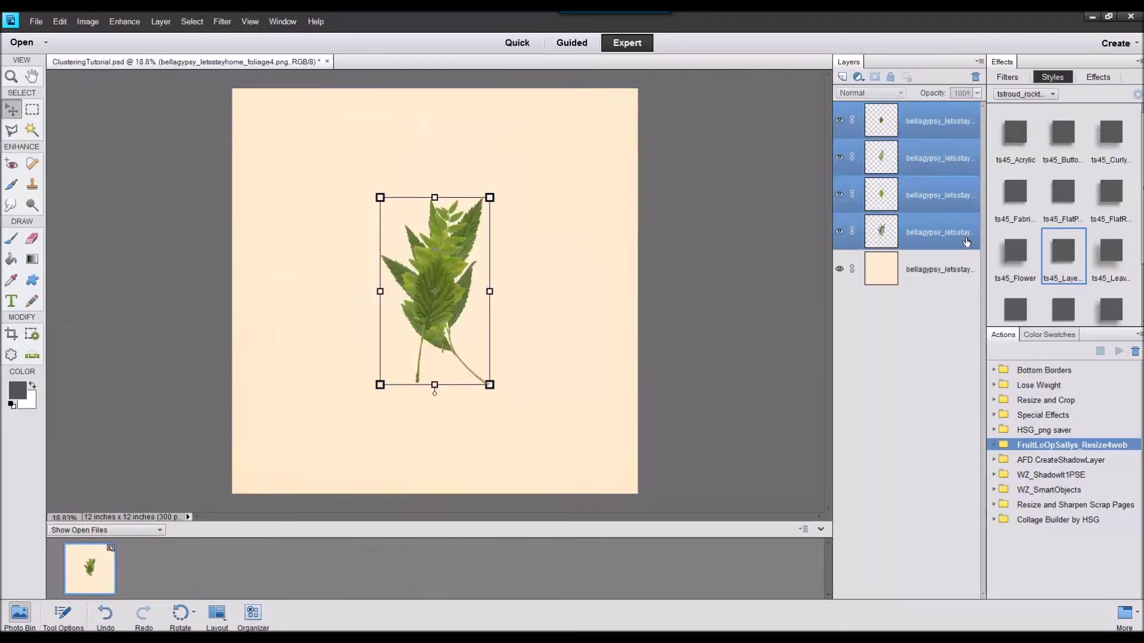
left_click(1102, 265)
left_click_drag(535, 197, 571, 280)
left_click_drag(404, 259, 226, 209)
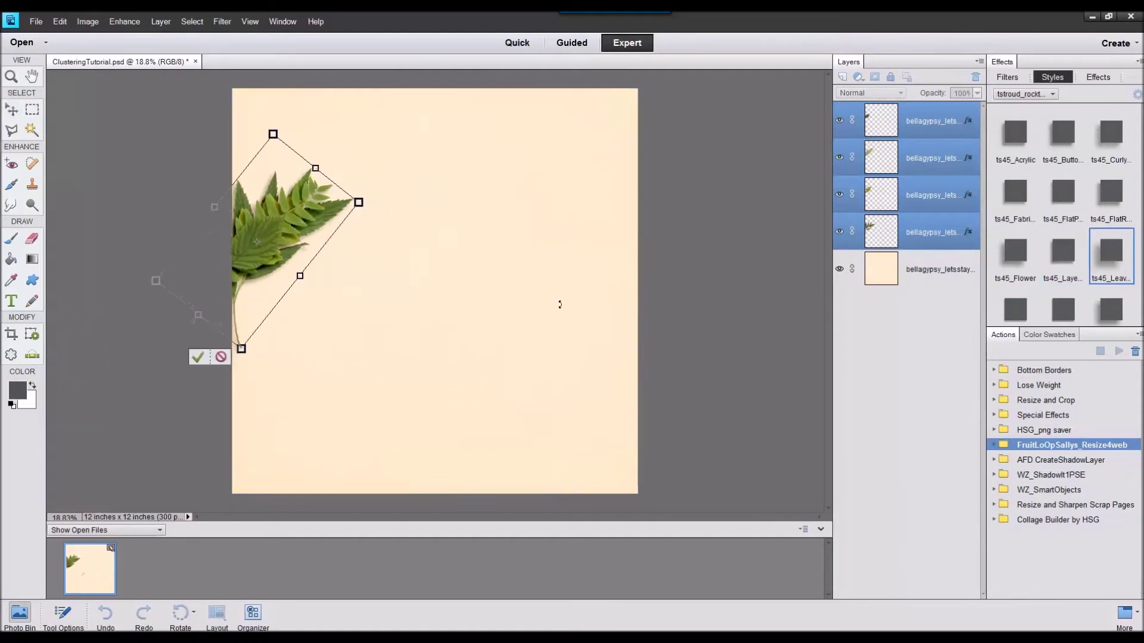
left_click(197, 356)
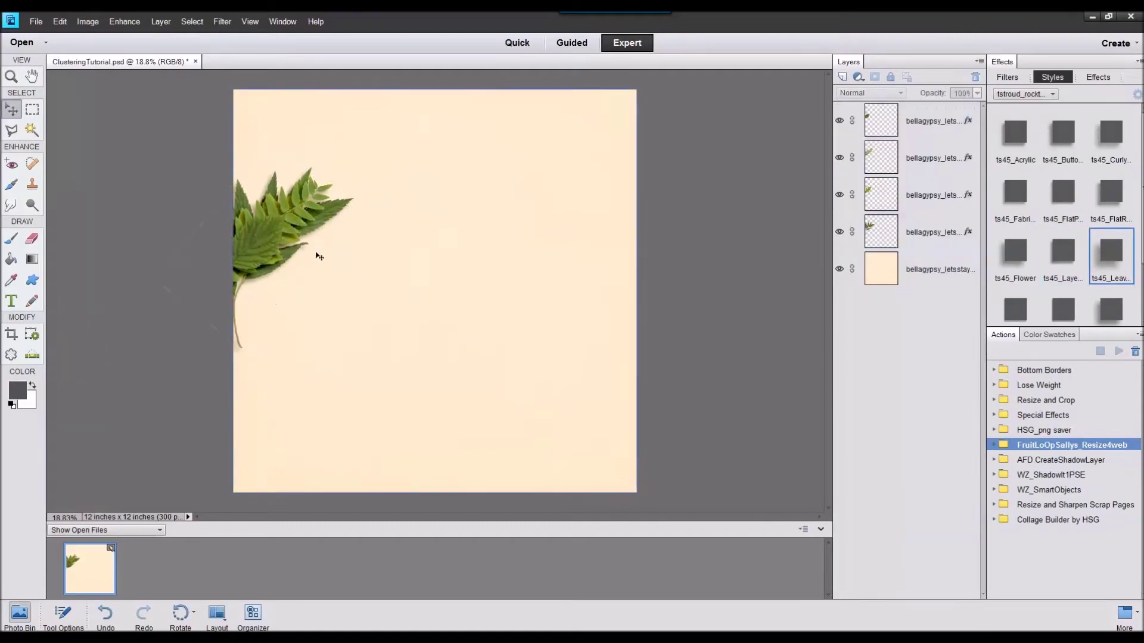
Spread the foliage along the page's left edge, with the long-leaved sprig above the oak leaf and the single leaf and fern below.
left_click(244, 292)
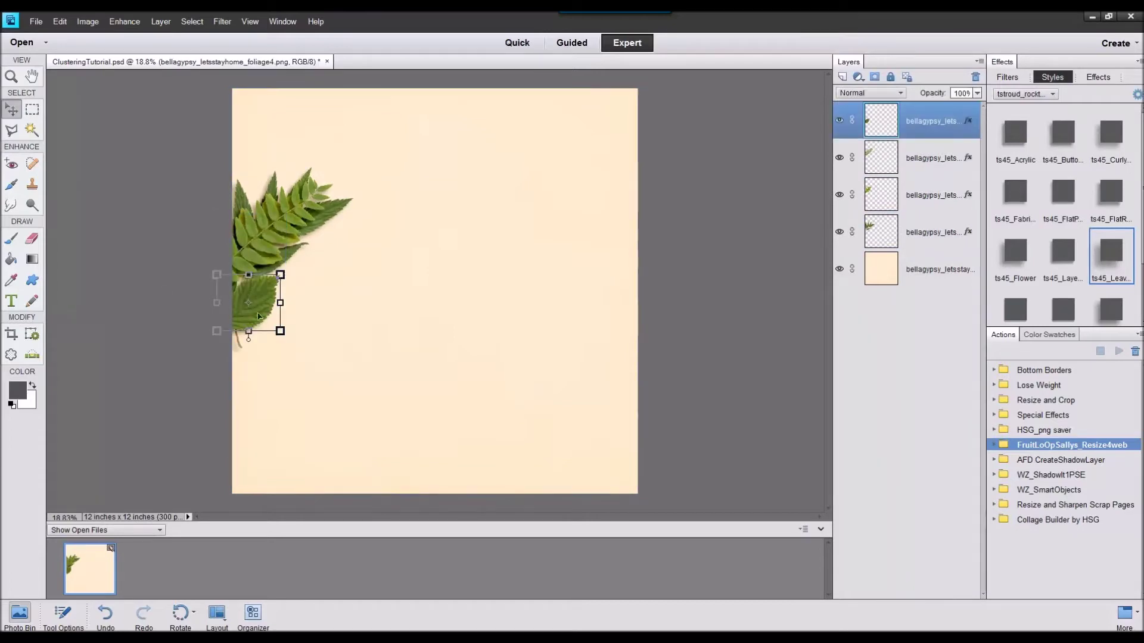
left_click(287, 259)
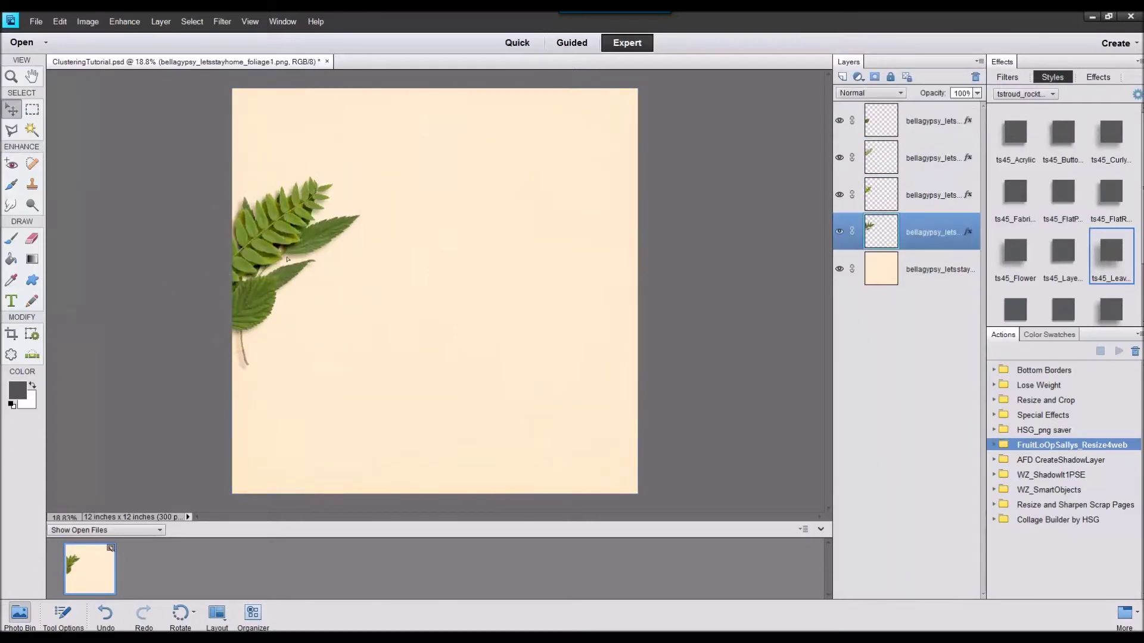
left_click_drag(287, 259, 294, 328)
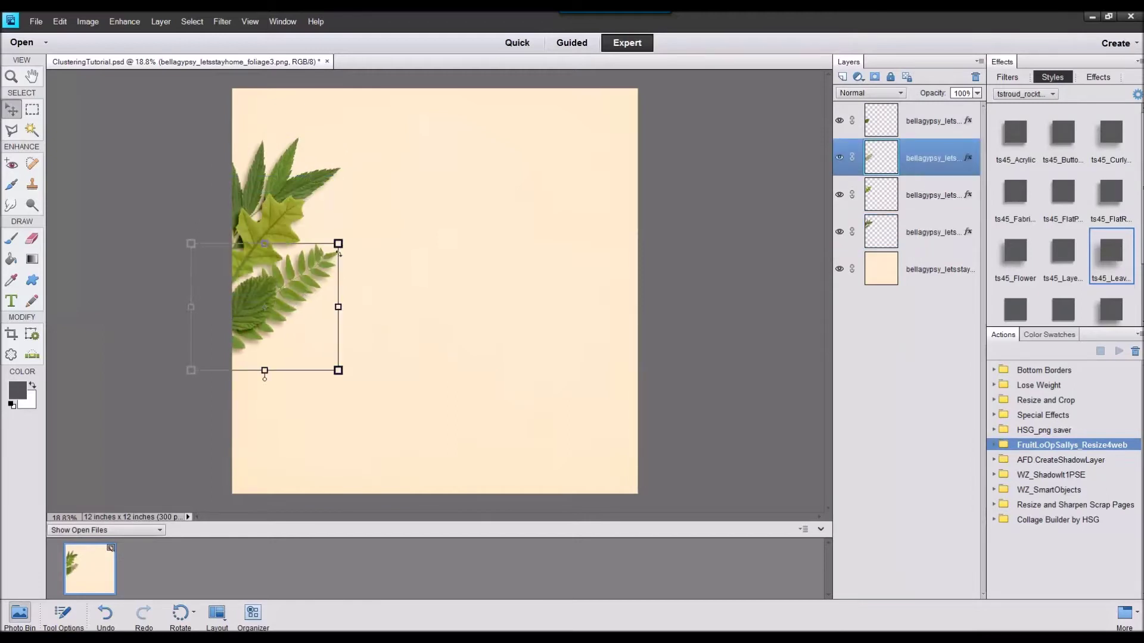
Rotate the fern to point downward and position it under the single leaf along the page's left edge.
left_click_drag(339, 253, 352, 277)
left_click_drag(277, 307, 249, 327)
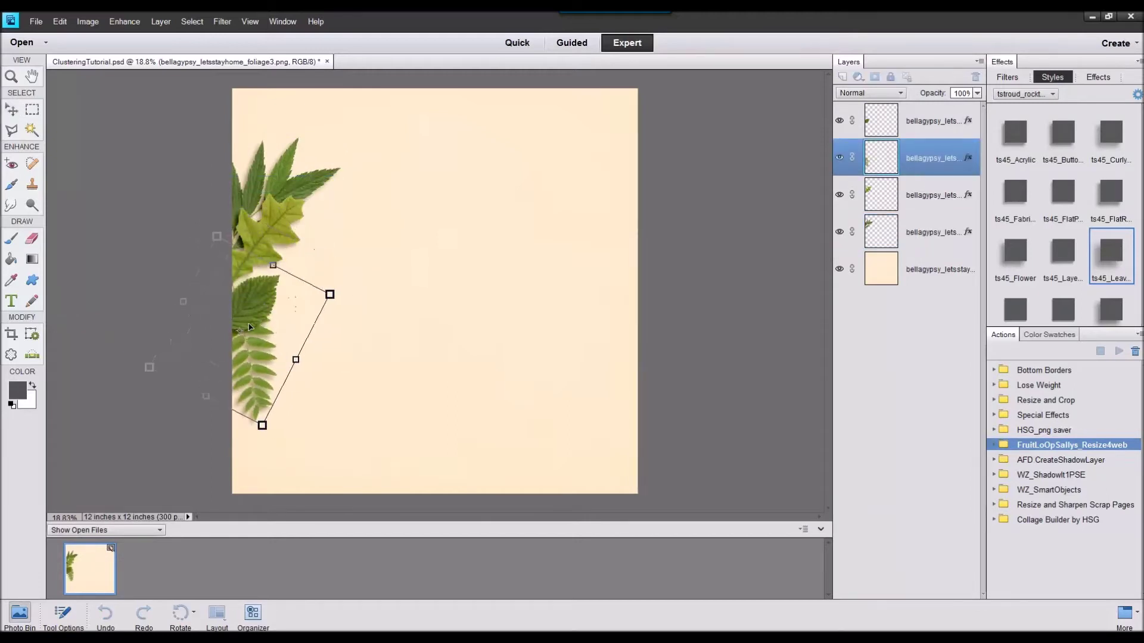
left_click(220, 435)
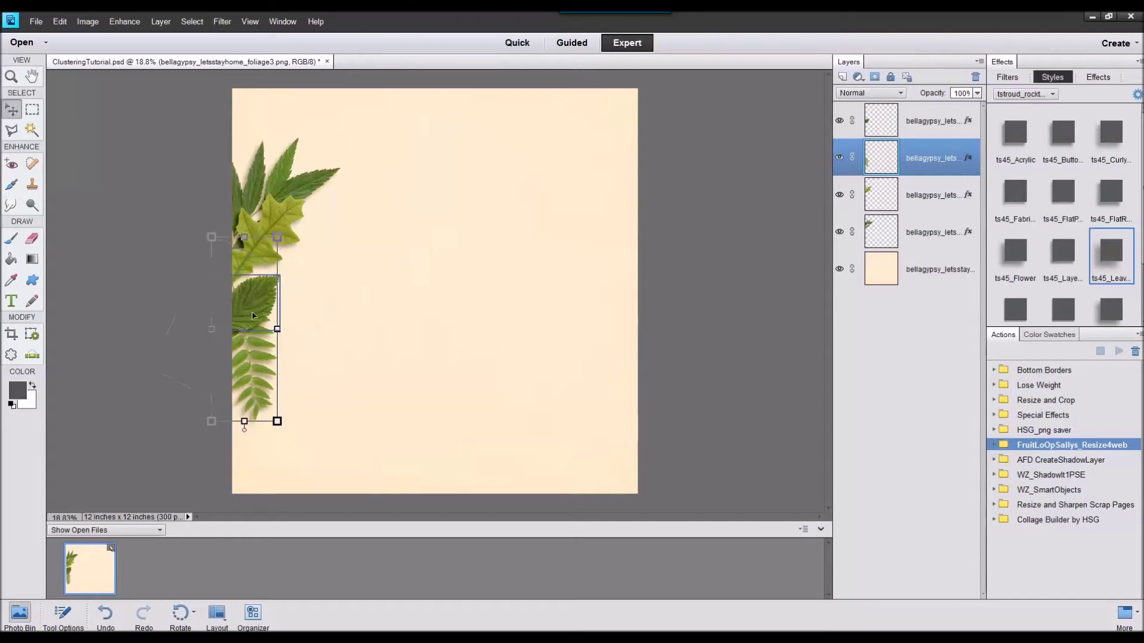
Rotate the oak leaf clockwise, and move and rotate the single leaf to fill the gap between the oak leaf and the fern.
left_click(283, 219)
left_click_drag(309, 193, 282, 222)
left_click(242, 310)
left_click_drag(248, 299, 280, 253)
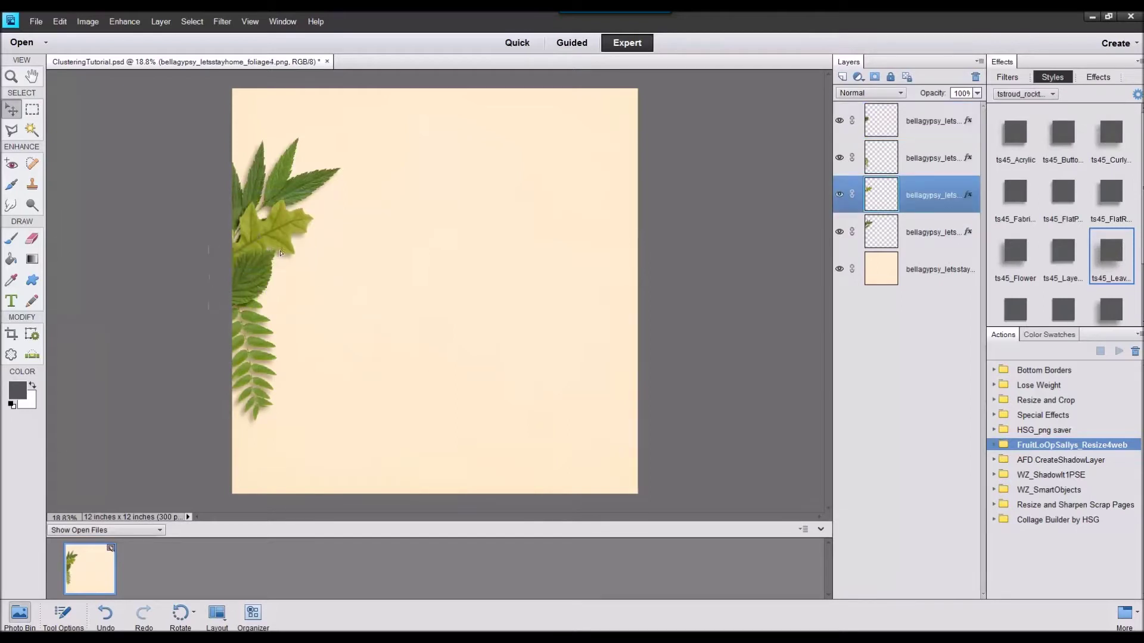
left_click(278, 256)
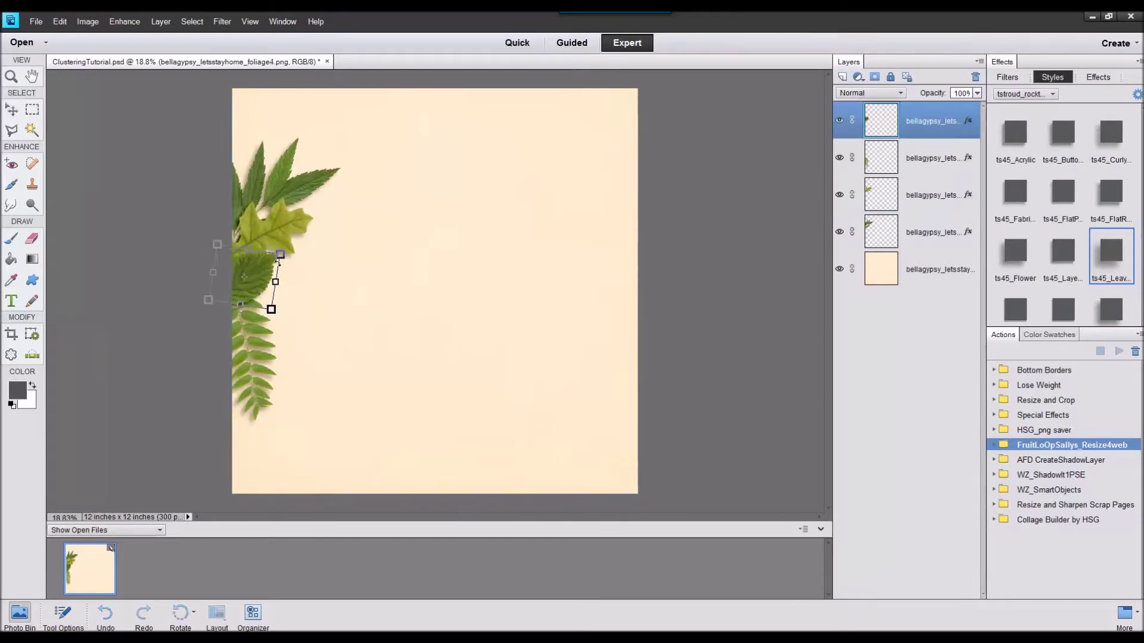
left_click_drag(278, 262, 279, 290)
left_click(247, 325)
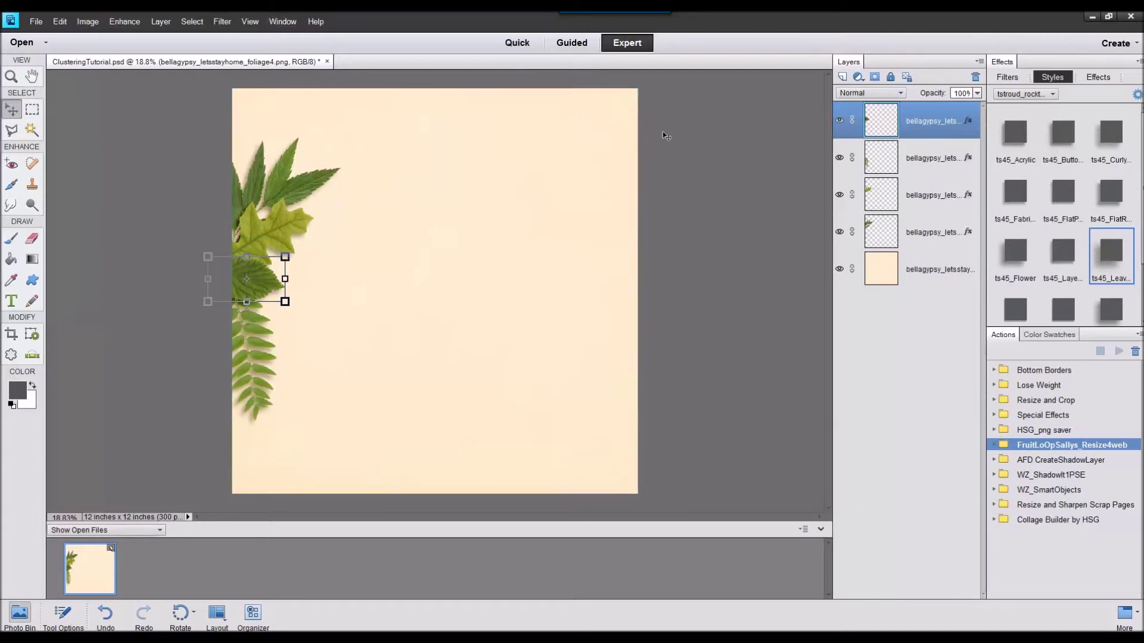
Select all four foliage pieces together directly on the canvas, starting with the long-leaved sprig.
left_click(310, 186)
left_click(309, 185)
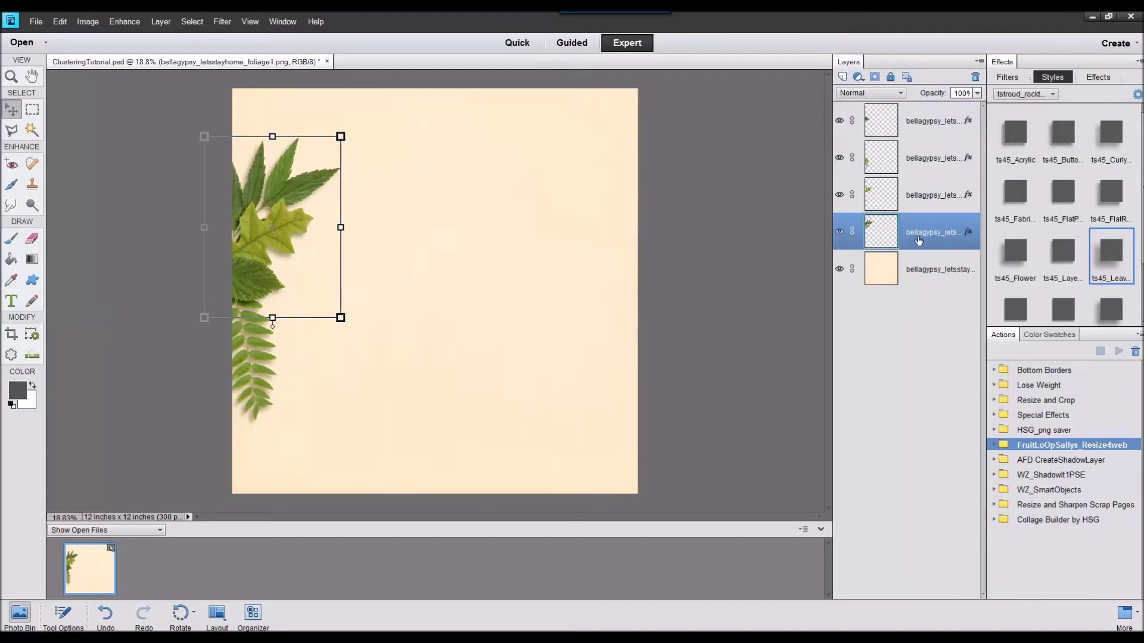
left_click(310, 185)
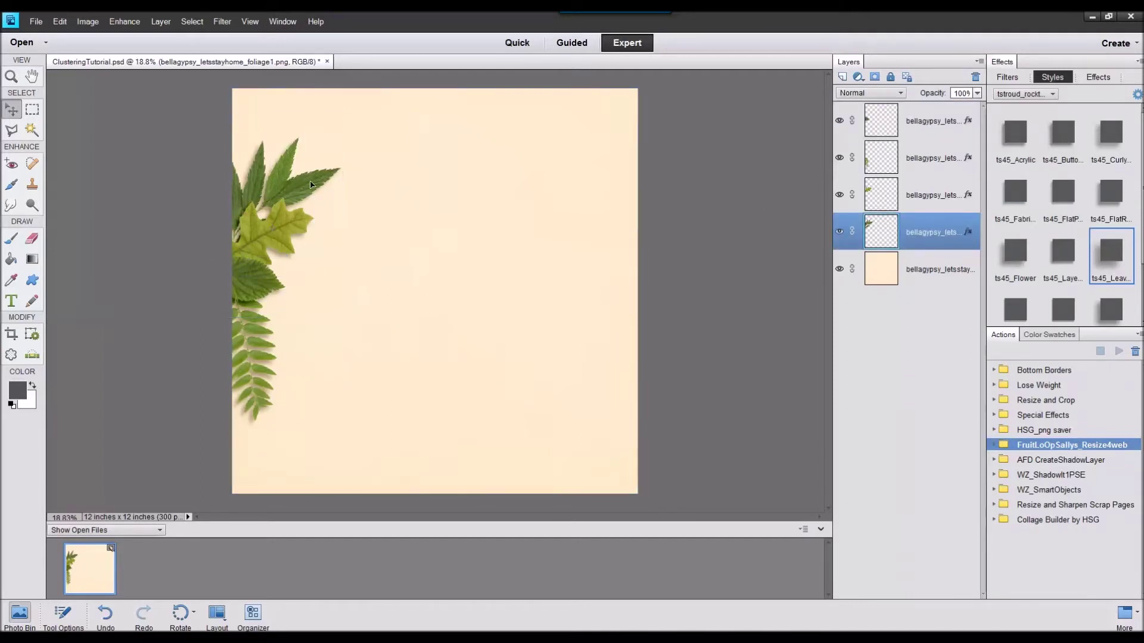
left_click(284, 227, "shift")
left_click(255, 280, "shift")
left_click(251, 332, "shift")
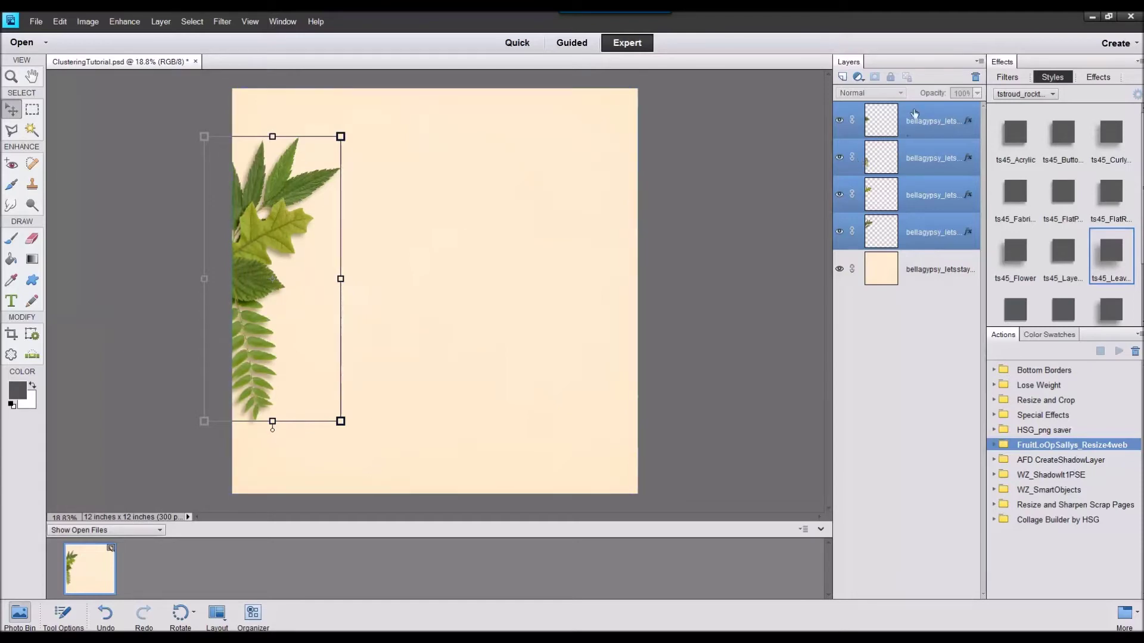
Duplicate the four foliage layers together, and rotate the copied cluster clockwise to lie along the page's top edge.
left_click(926, 237)
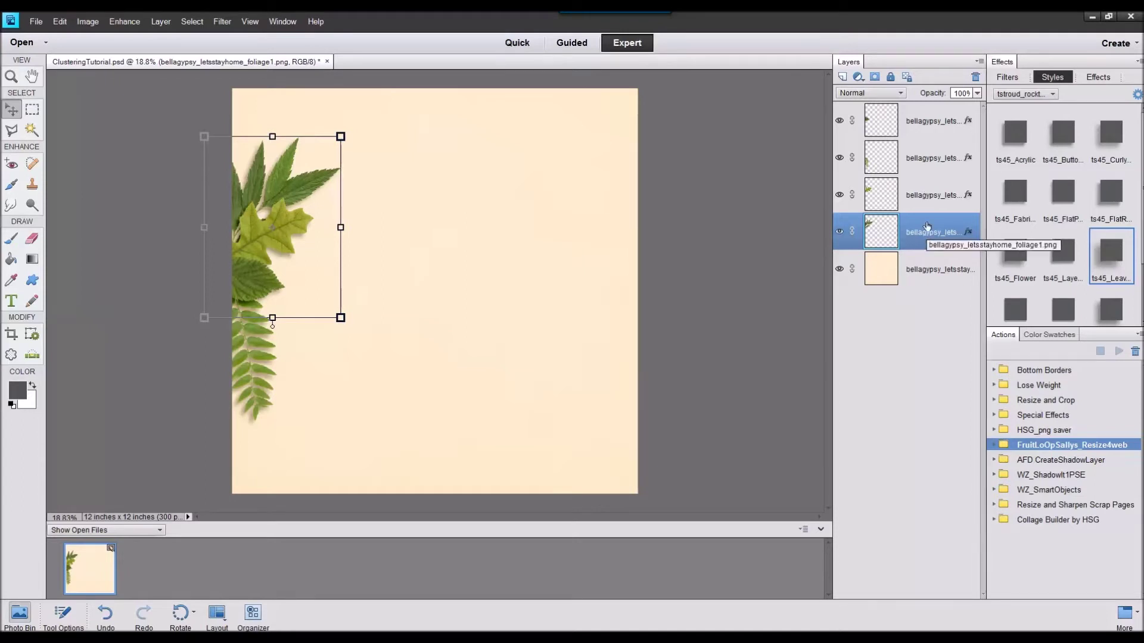
left_click(927, 124, "shift")
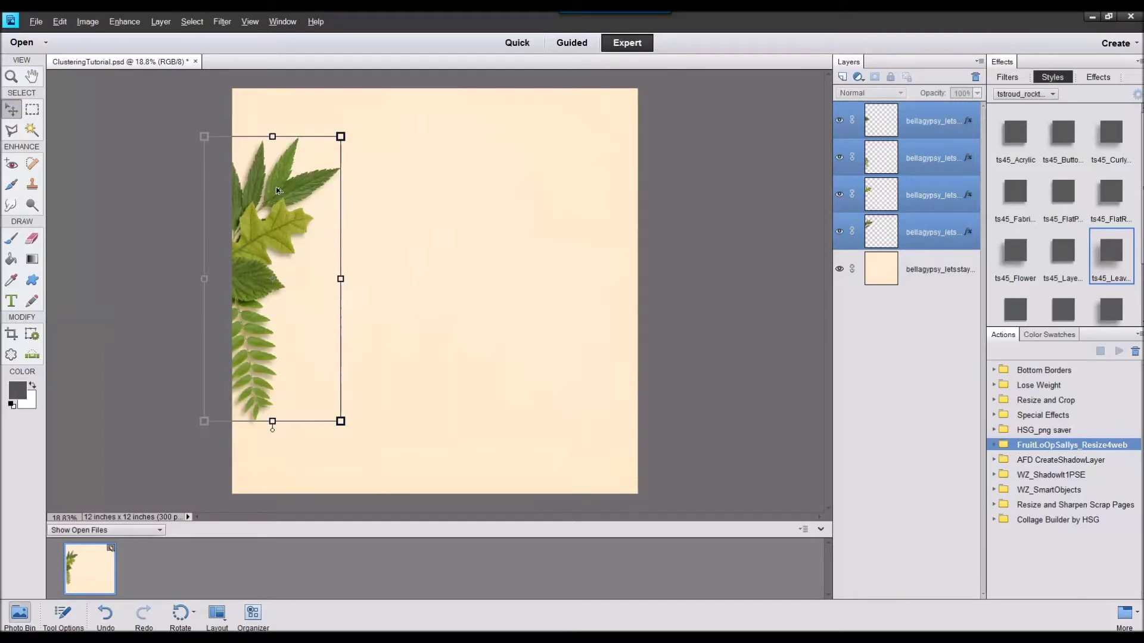
left_click_drag(276, 190, 425, 173)
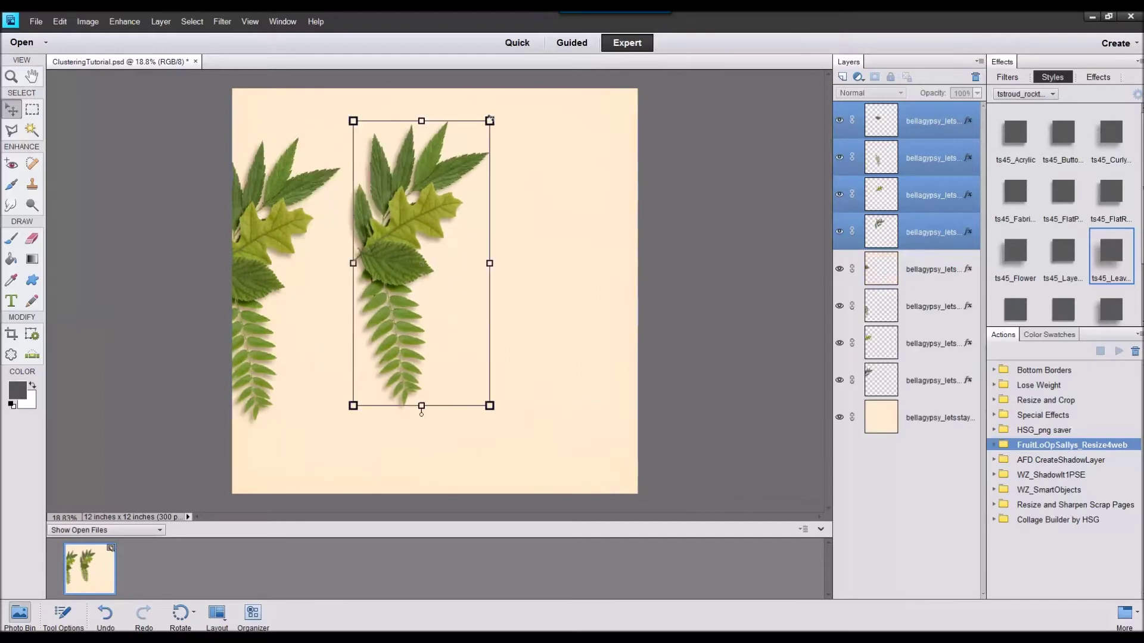
left_click_drag(491, 119, 564, 331)
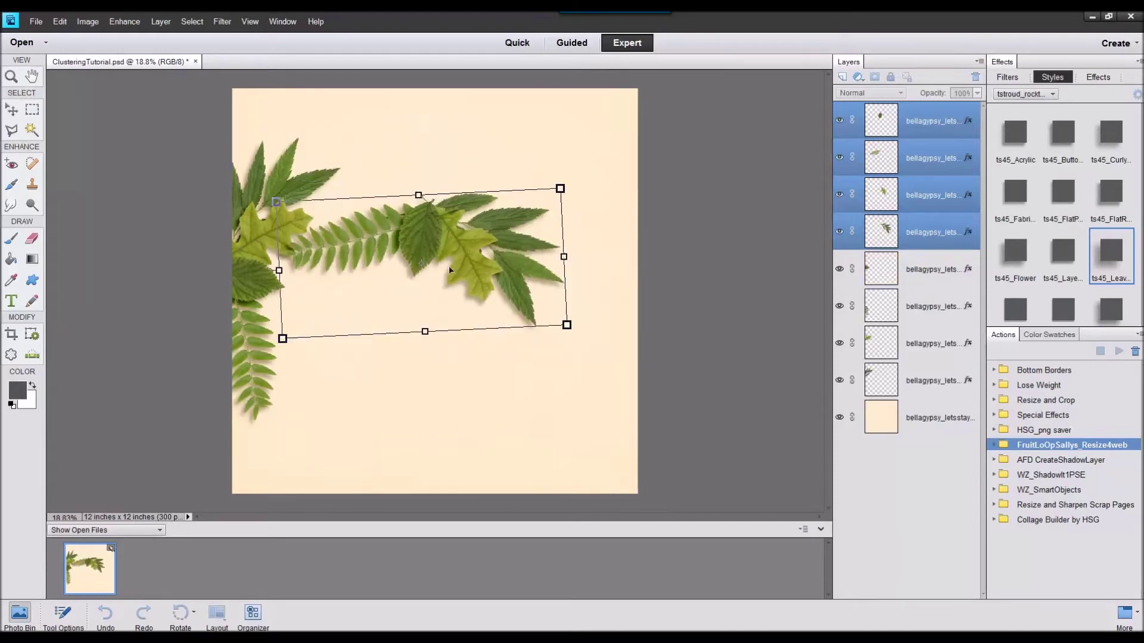
left_click_drag(434, 278, 390, 154)
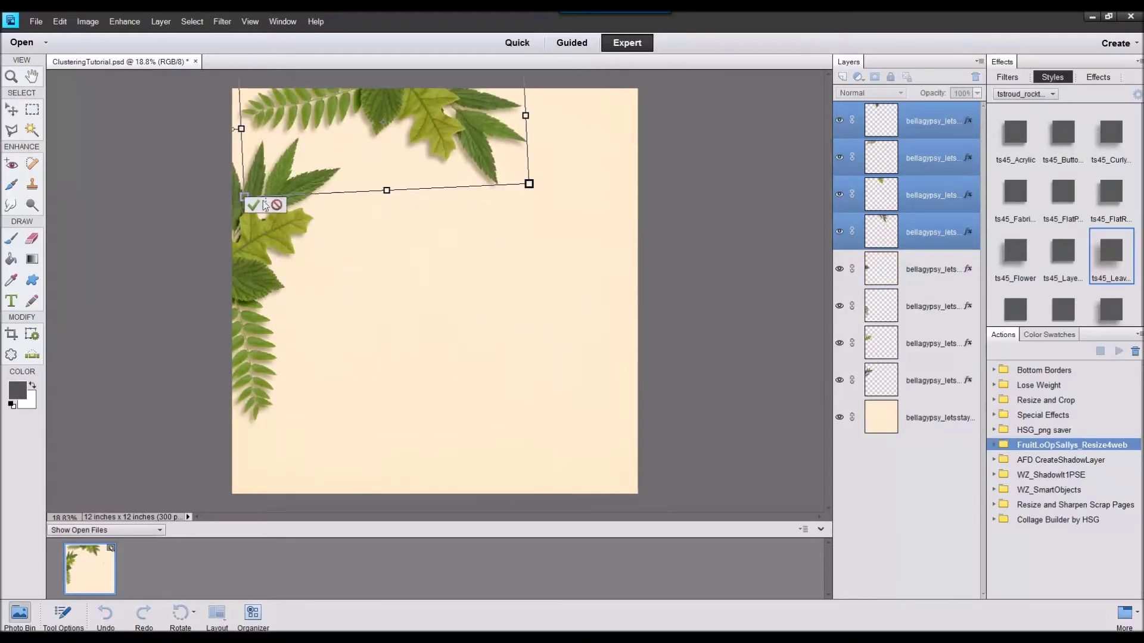
left_click(254, 205)
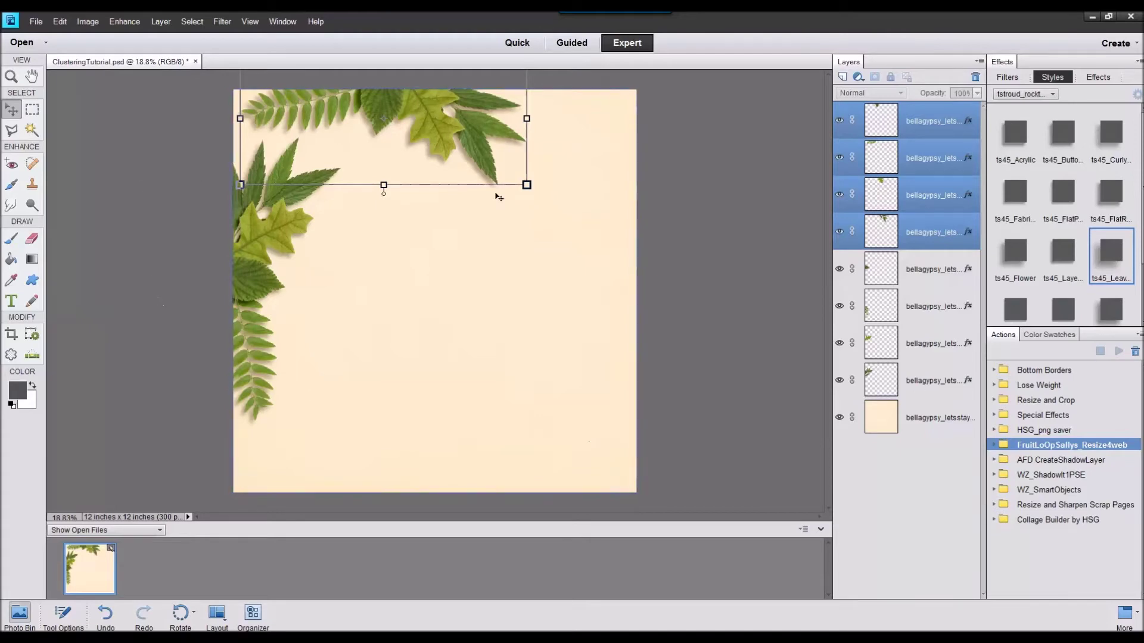
Duplicate all eight foliage layers together and rotate the copies clockwise to face the page's opposite side.
left_click(935, 381)
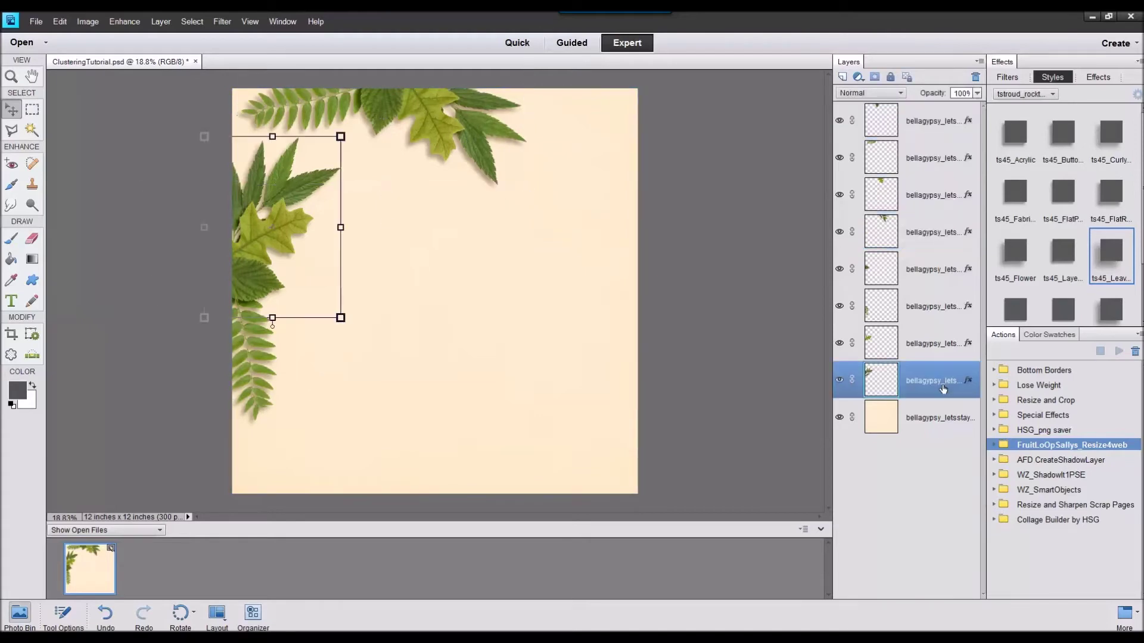
left_click(943, 123, "shift")
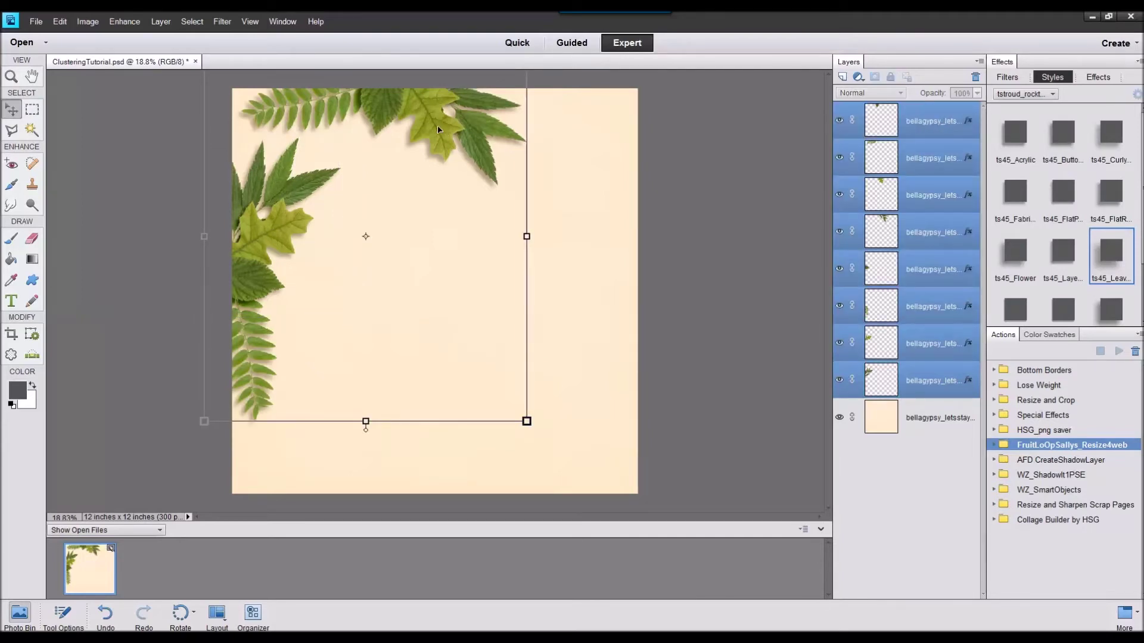
left_click_drag(438, 129, 519, 231, "alt")
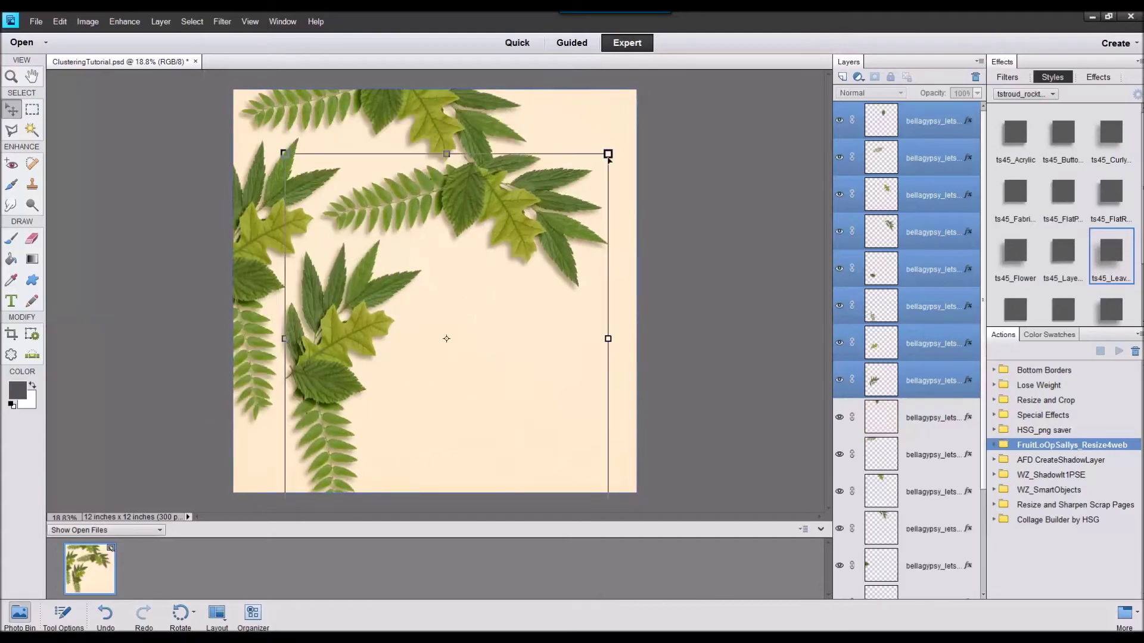
left_click_drag(609, 159, 680, 271)
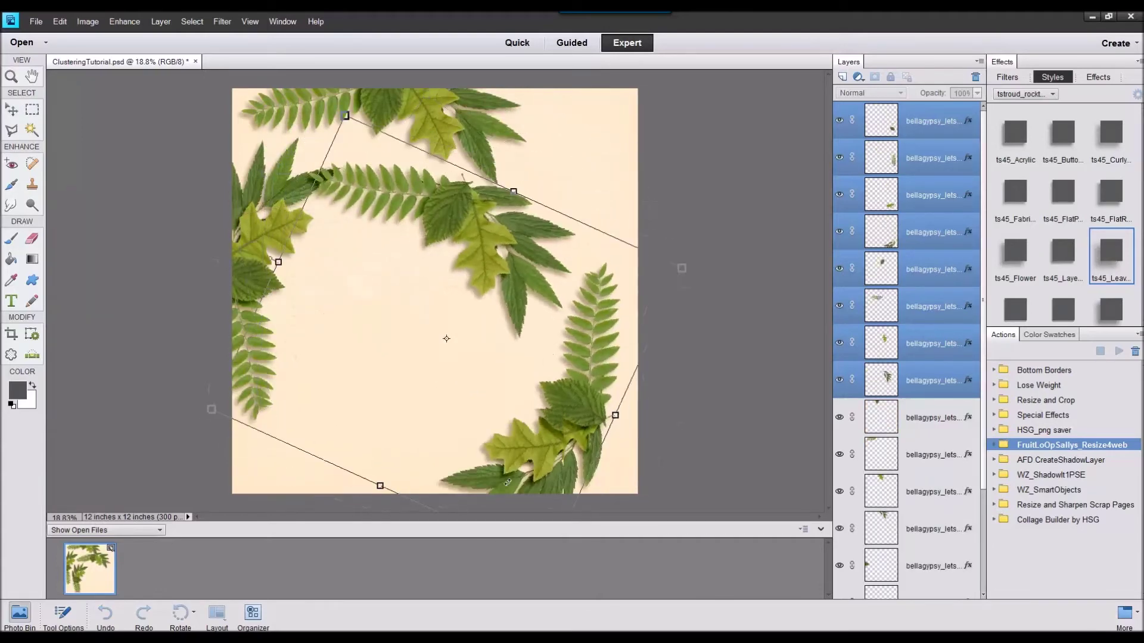
Move the rotated foliage copies against the page's top and right edges, nudging them slightly upward to fit.
left_click_drag(527, 453, 610, 348)
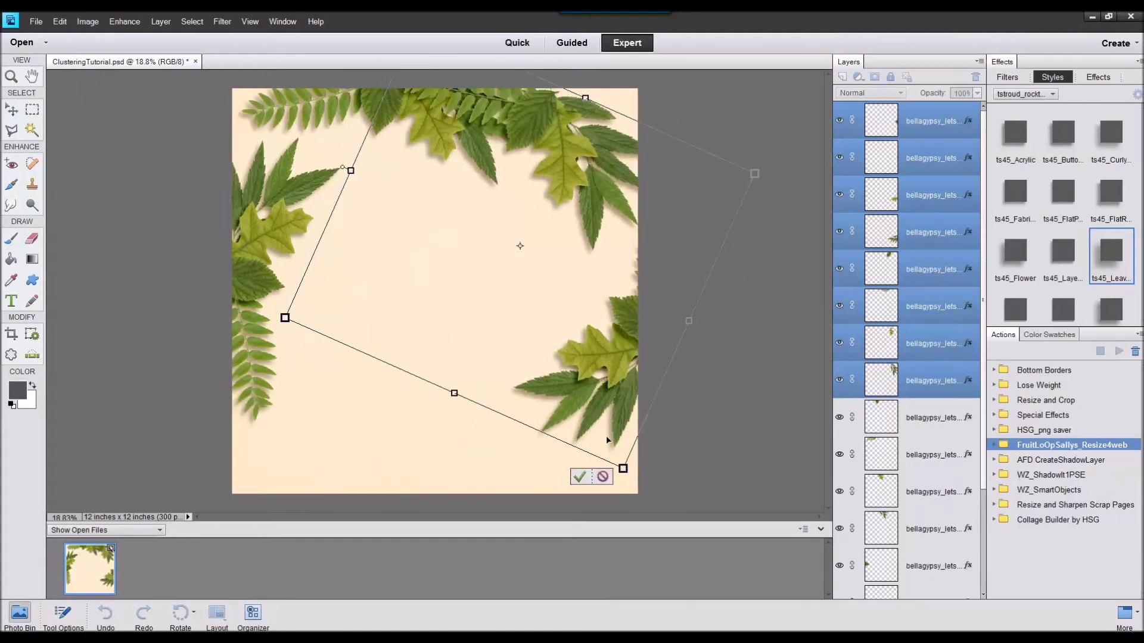
left_click(581, 480)
key("ctrl+t")
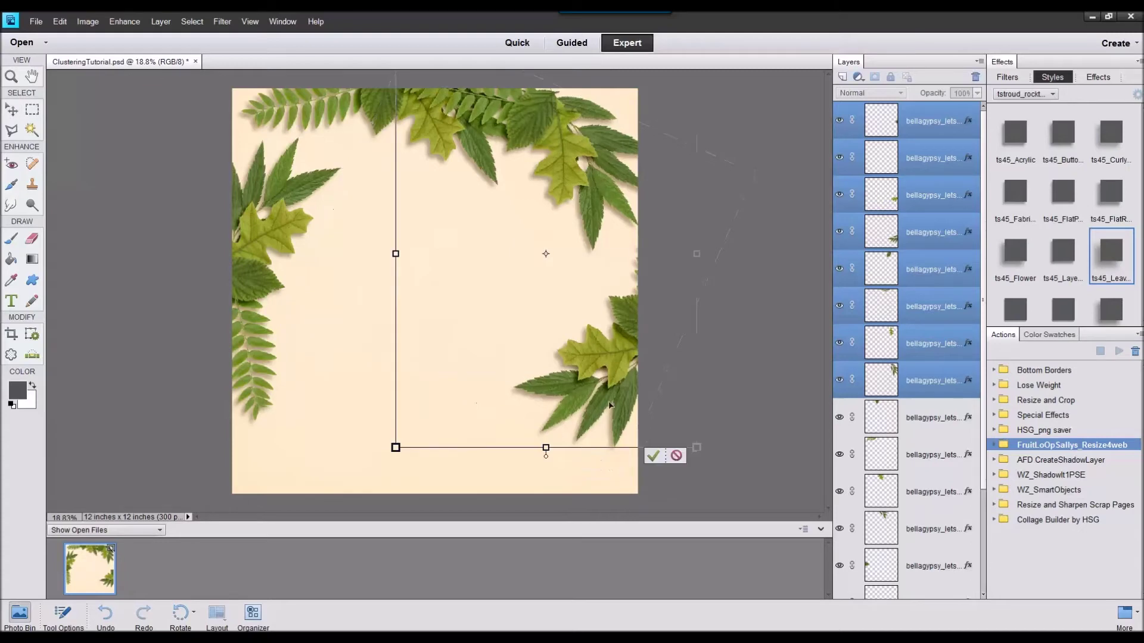
mouse_move(622, 393)
left_mouse_down()
mouse_move(605, 461)
mouse_move(623, 381)
left_mouse_up()
left_click(651, 448)
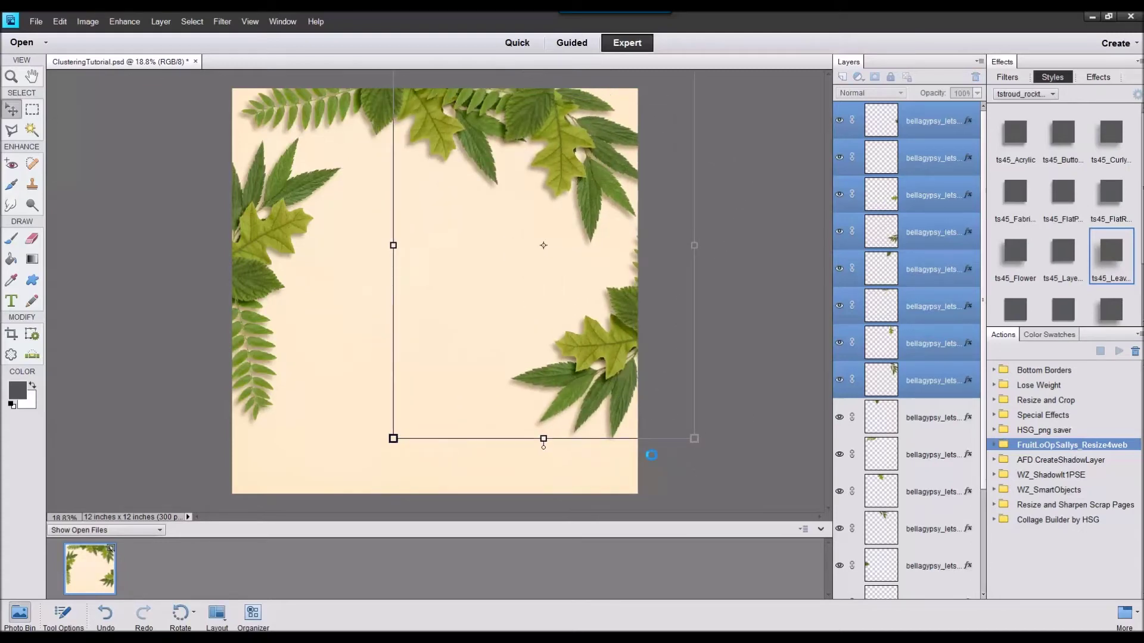
Reposition the long-leaved sprig, lobed leaf, broad leaf and fern individually to form a cluster in the page's lower-right corner.
left_click_drag(618, 420, 610, 499)
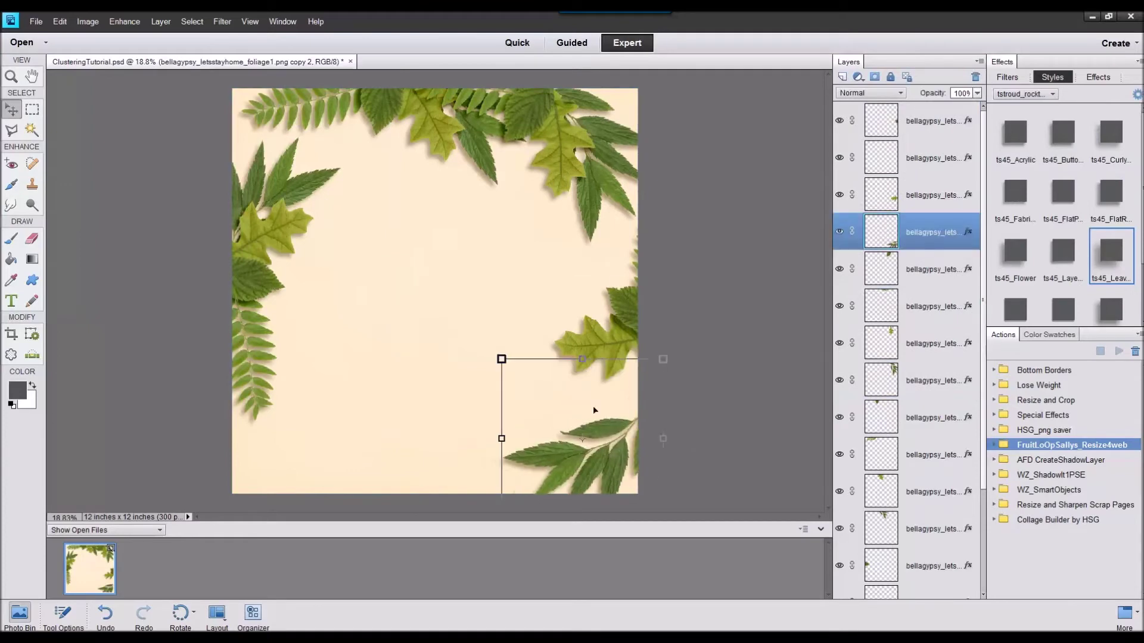
left_click_drag(611, 353, 596, 426)
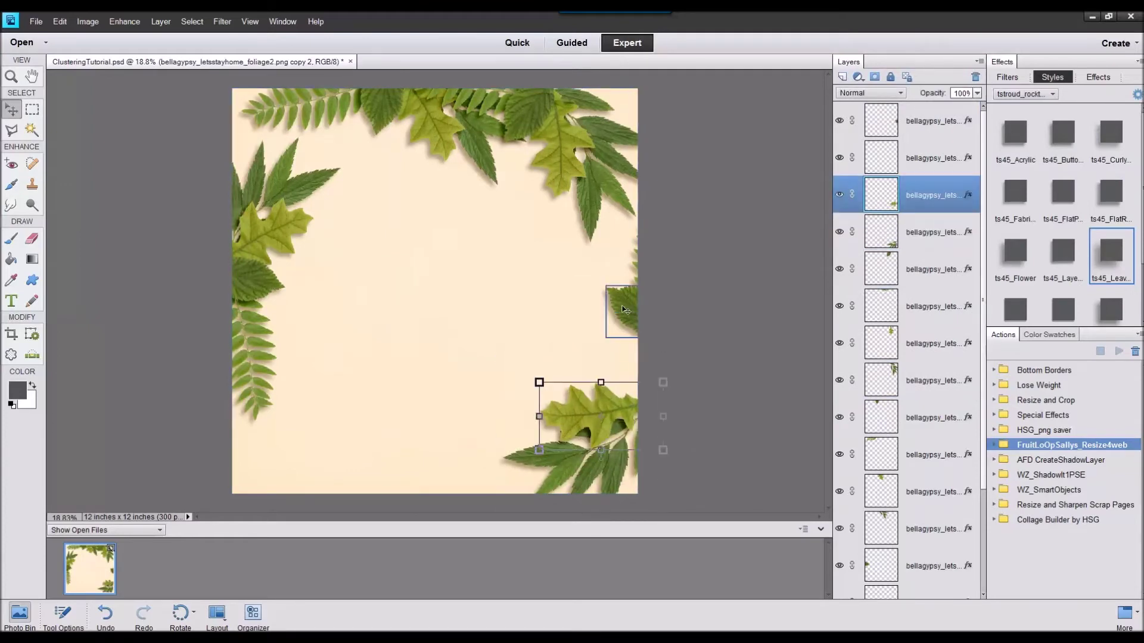
left_click_drag(621, 308, 606, 366)
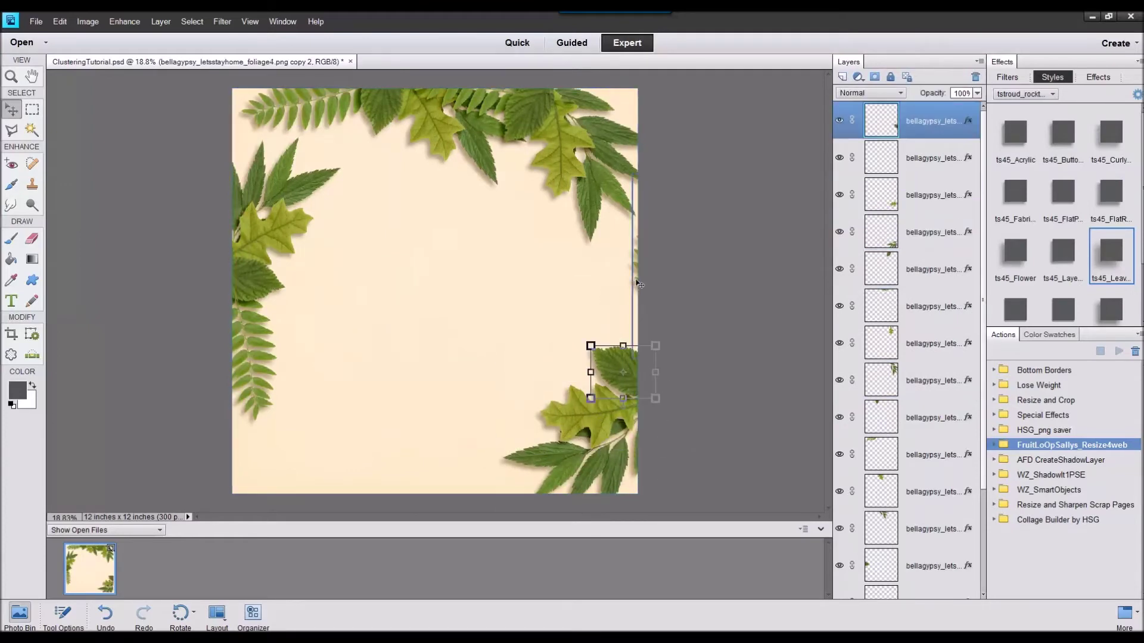
left_click_drag(637, 284, 615, 357)
Duplicate all the foliage layers together and rotate the copies half a turn to complete the border around the page.
left_click(932, 544)
scroll(932, 544, "down", 3)
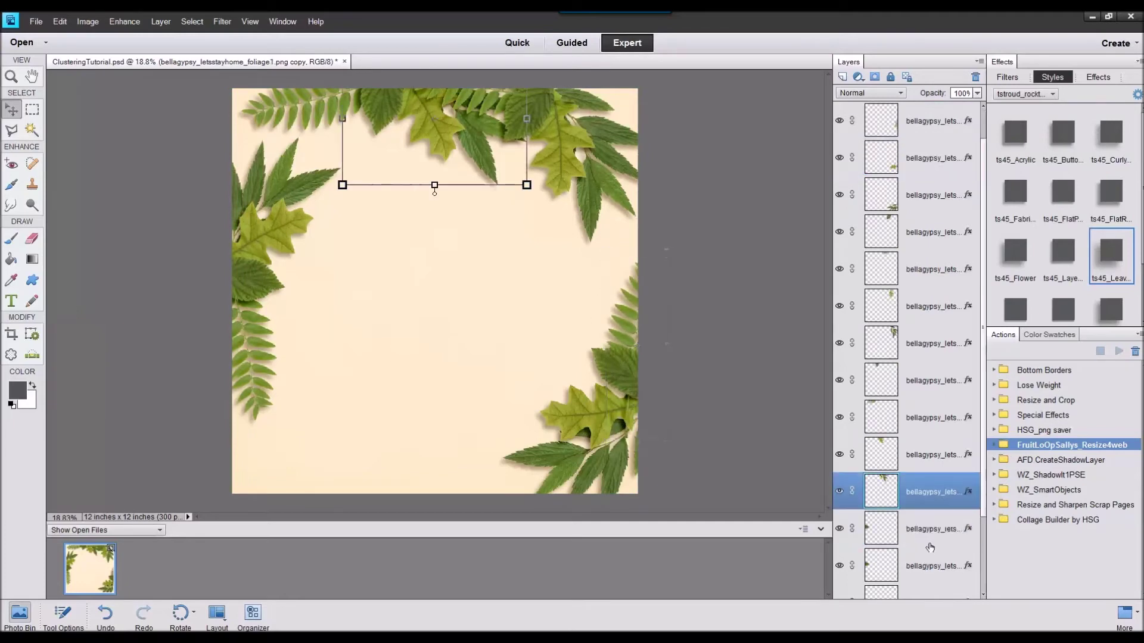
left_click(938, 559)
scroll(894, 276, "up", 3)
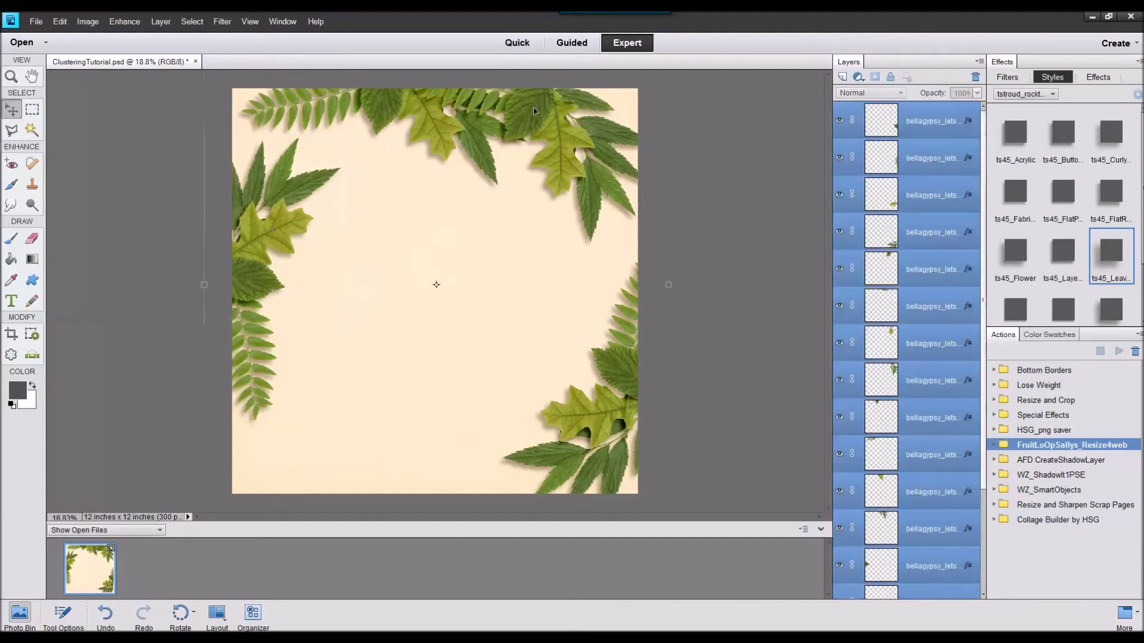
left_click_drag(559, 138, 535, 175, "alt")
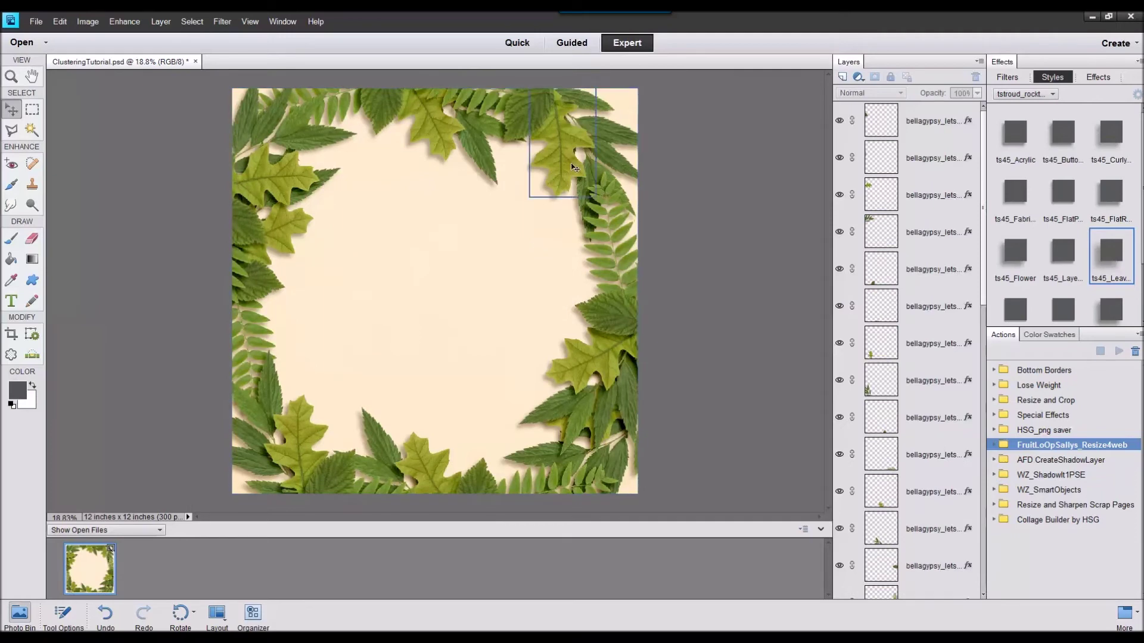
left_click(574, 141)
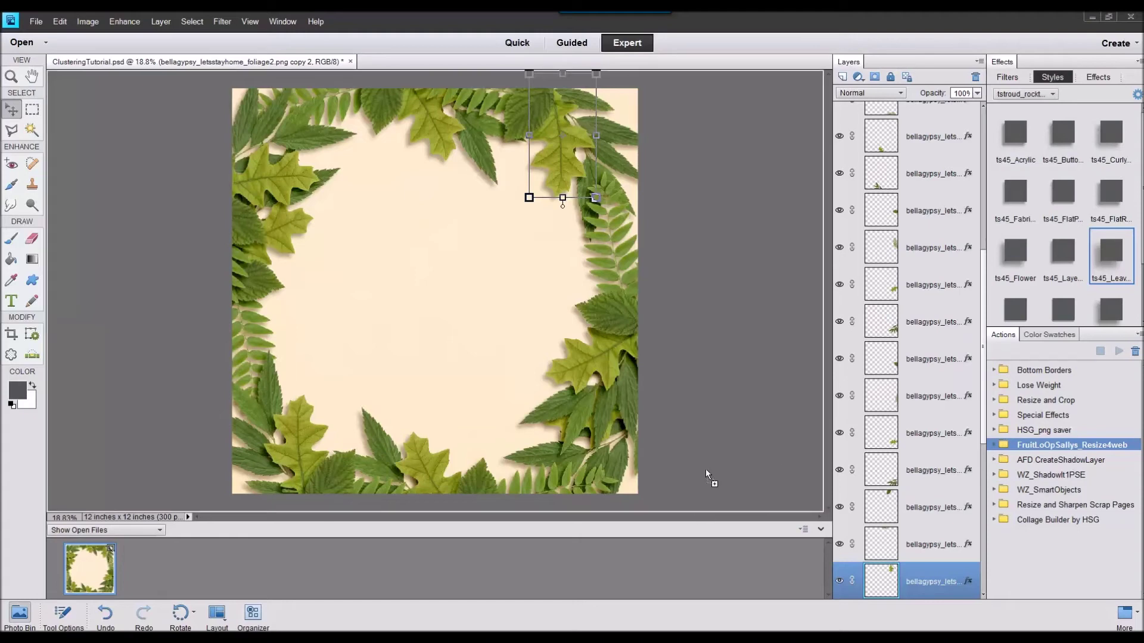
Add the accordian2, flower2 and smallflower7 images to the page's centre, stacked above the topmost foliage layer.
left_click(91, 563)
scroll(932, 321, "up", 5)
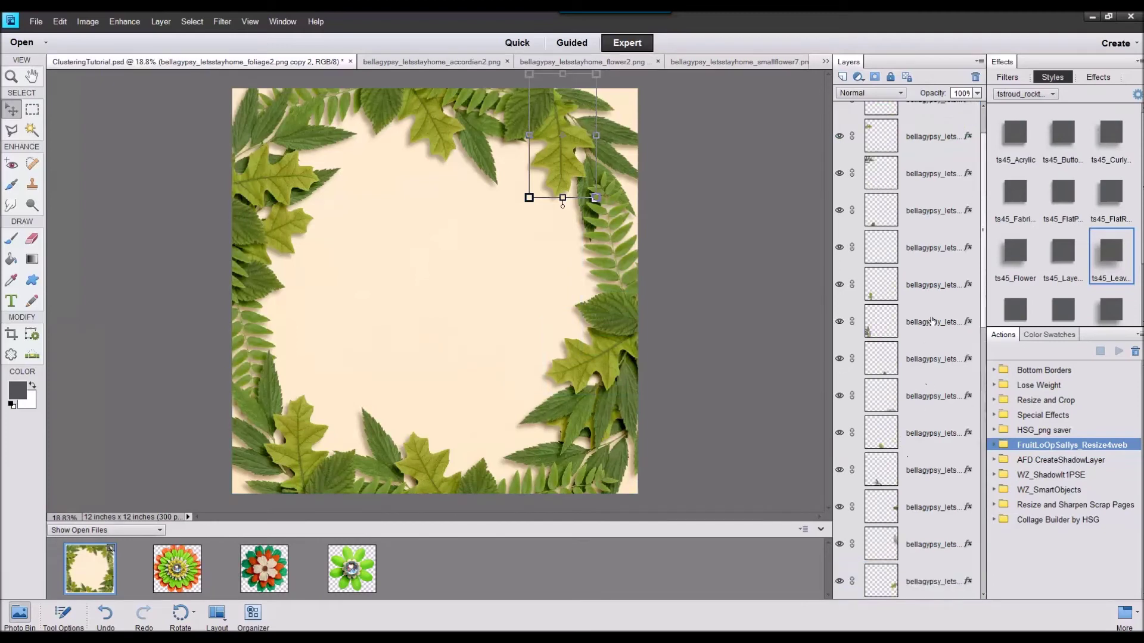
scroll(932, 320, "up", 2)
left_click(938, 125)
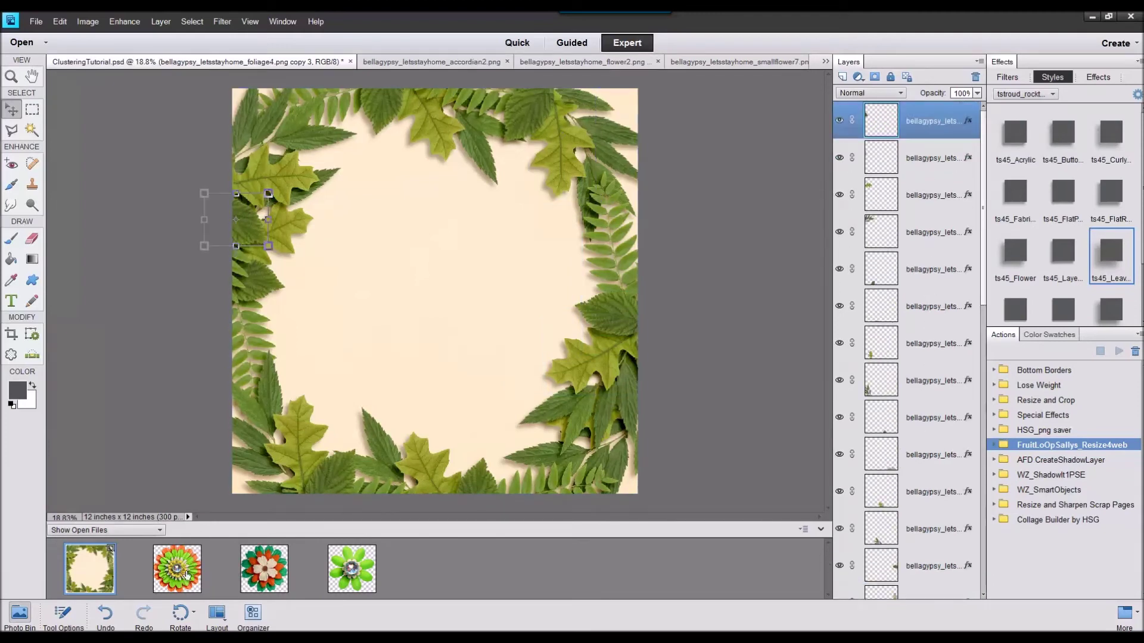
left_click_drag(186, 575, 409, 310)
left_click_drag(260, 575, 391, 370)
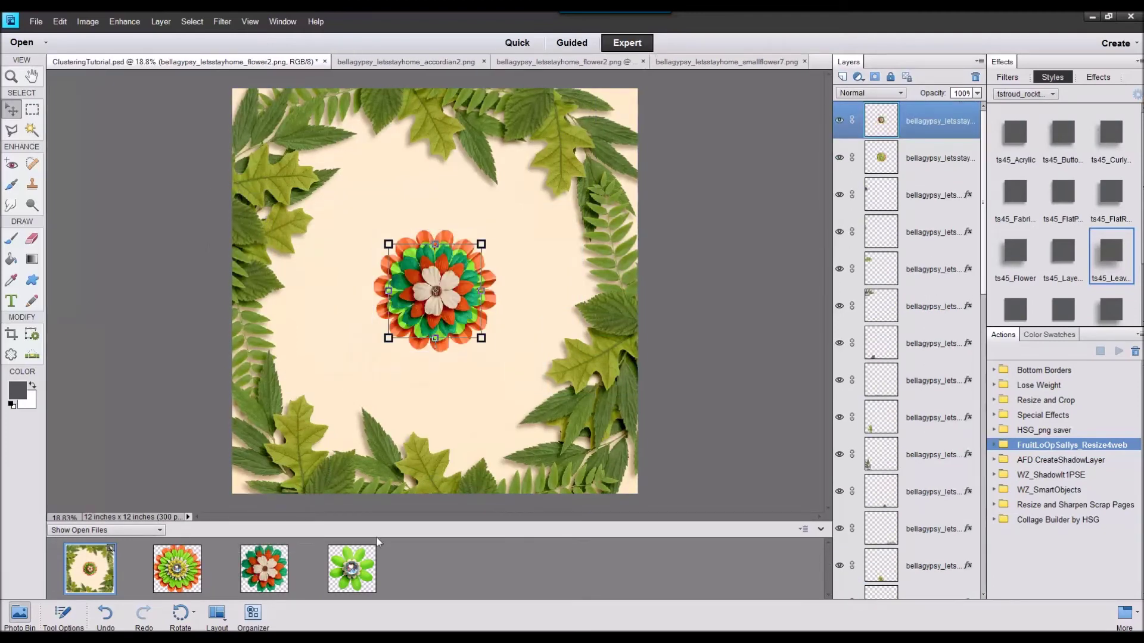
left_click_drag(352, 569, 435, 292)
Give the small green flower the ts45_FlatP… shadow style and the two larger flowers the ts45_Flower style.
left_click(1022, 271)
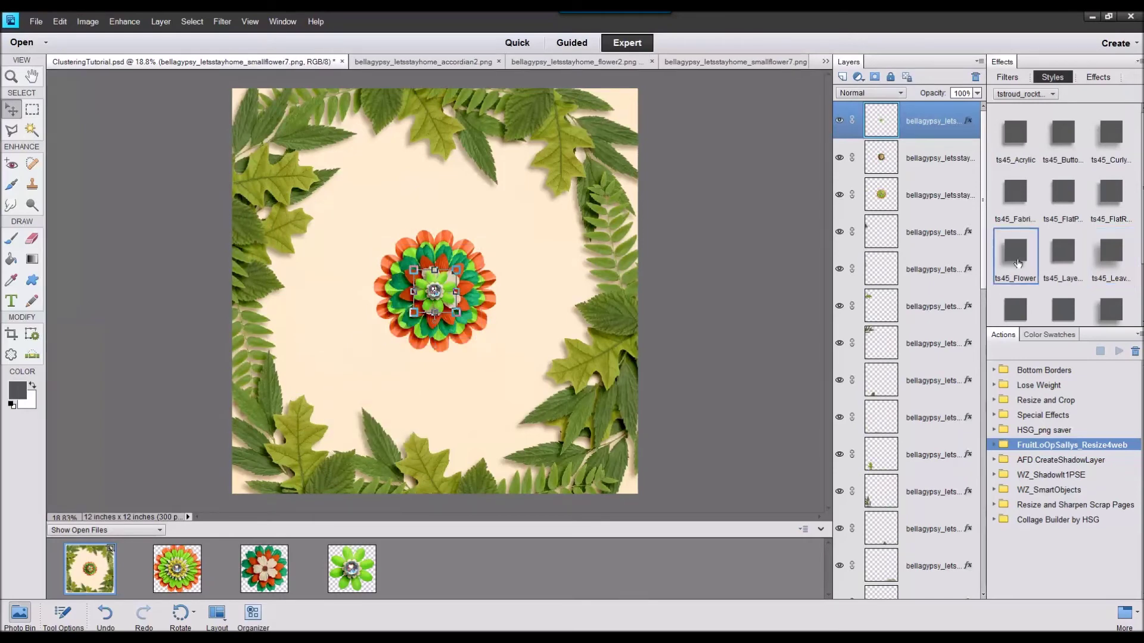
left_click(1055, 201)
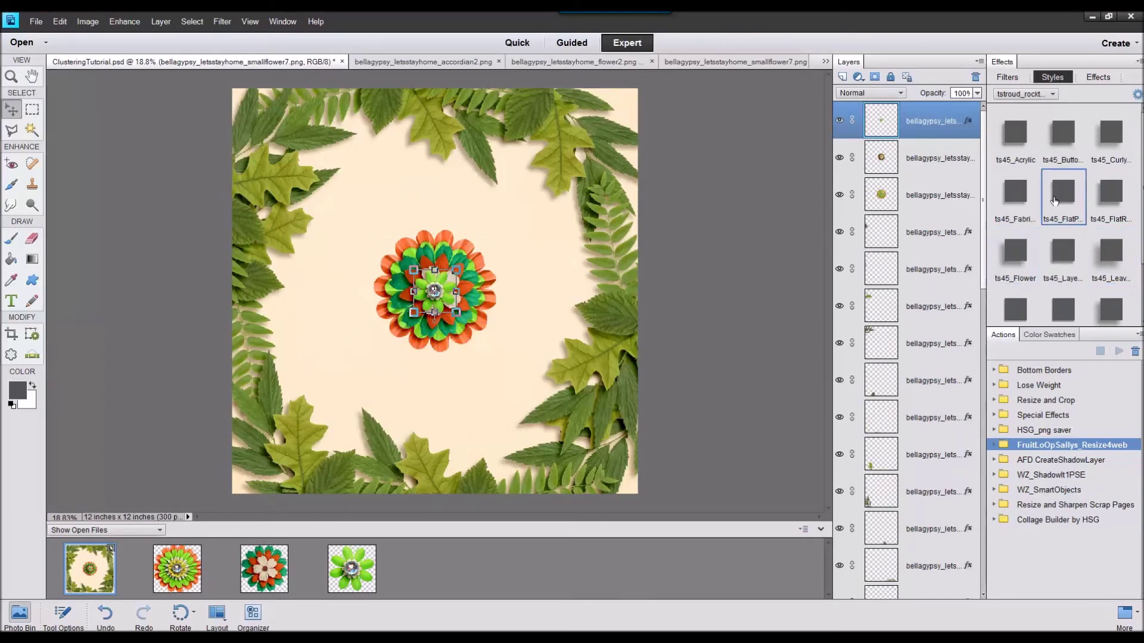
left_click(906, 166)
left_click(912, 195, "shift")
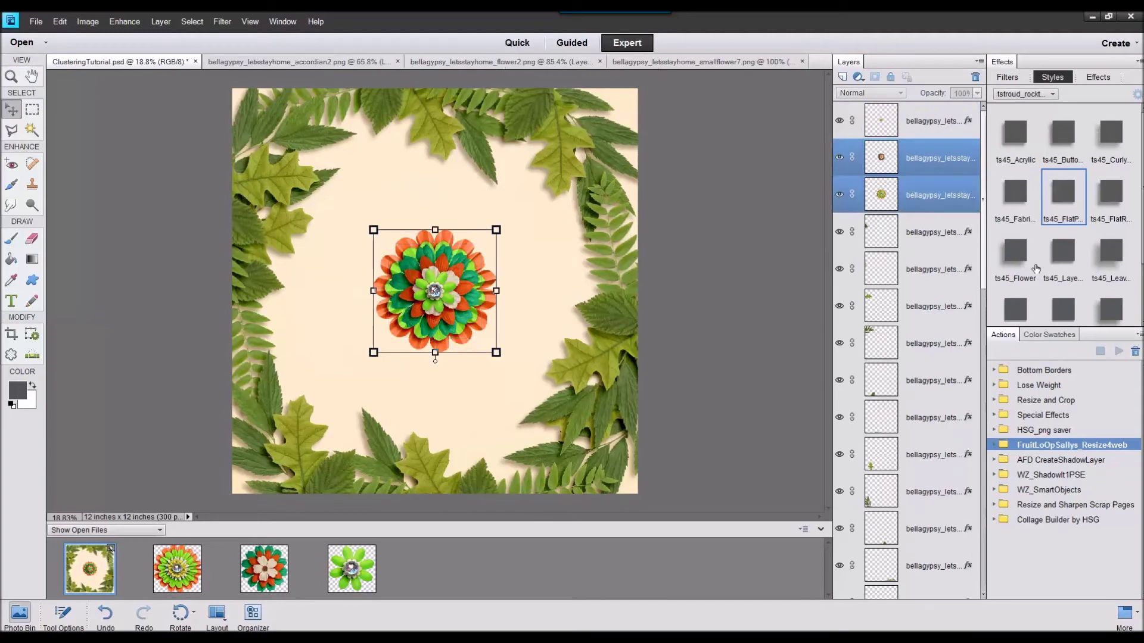
left_click(1025, 265)
Spread the three stacked flowers apart and scale them down together proportionally.
left_click_drag(435, 287, 500, 281)
left_click_drag(430, 338, 415, 417)
left_click(925, 202)
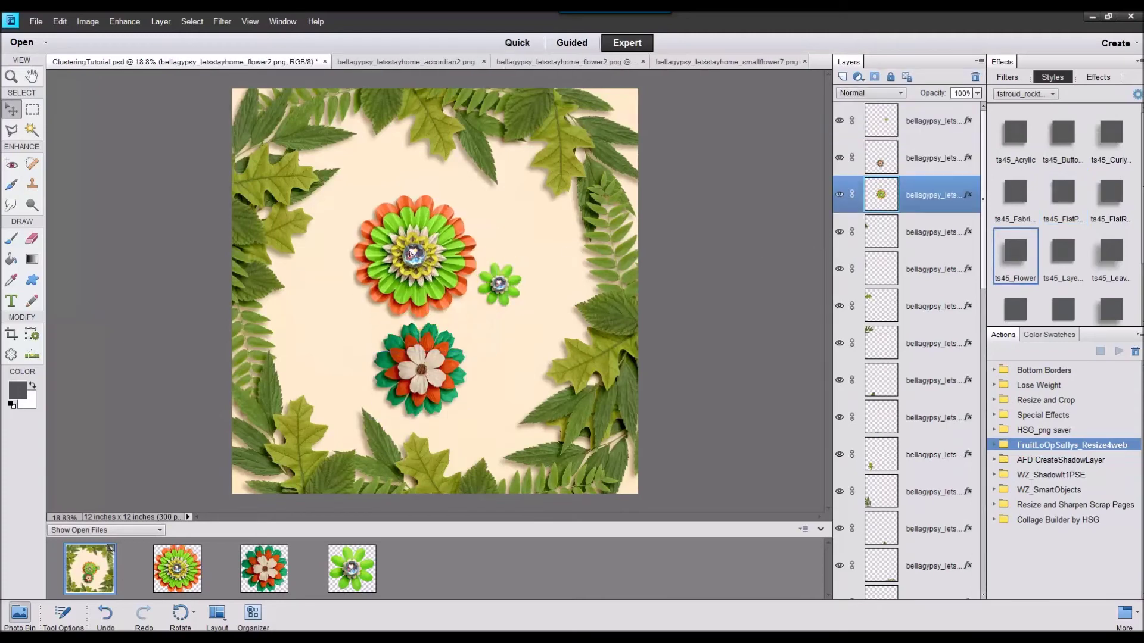
left_click(922, 138, "shift")
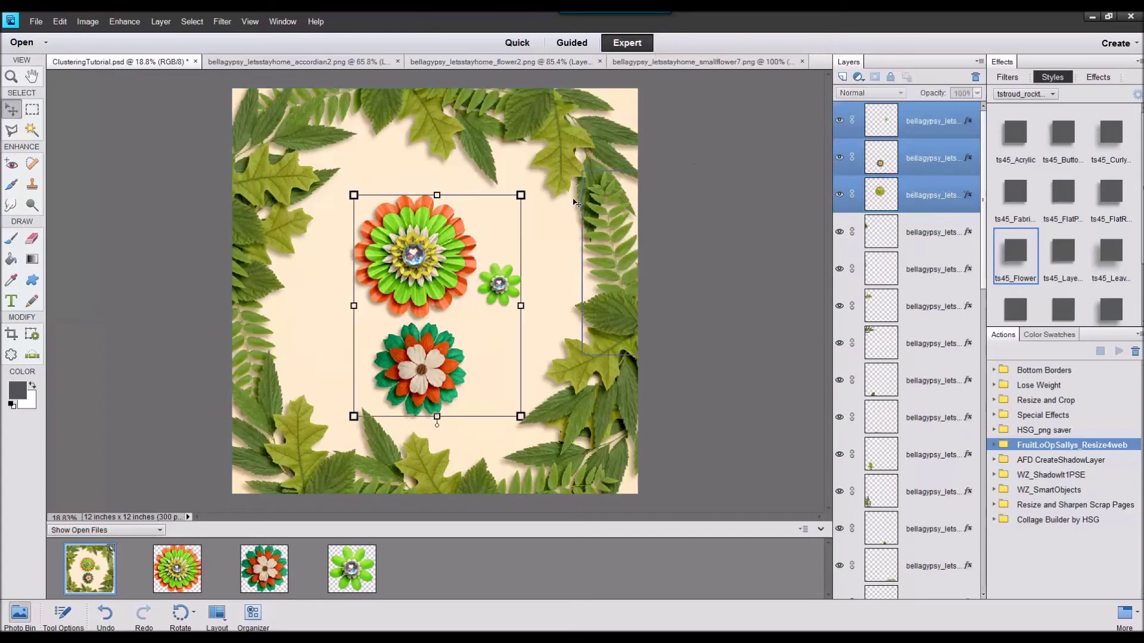
left_click_drag(521, 195, 457, 278)
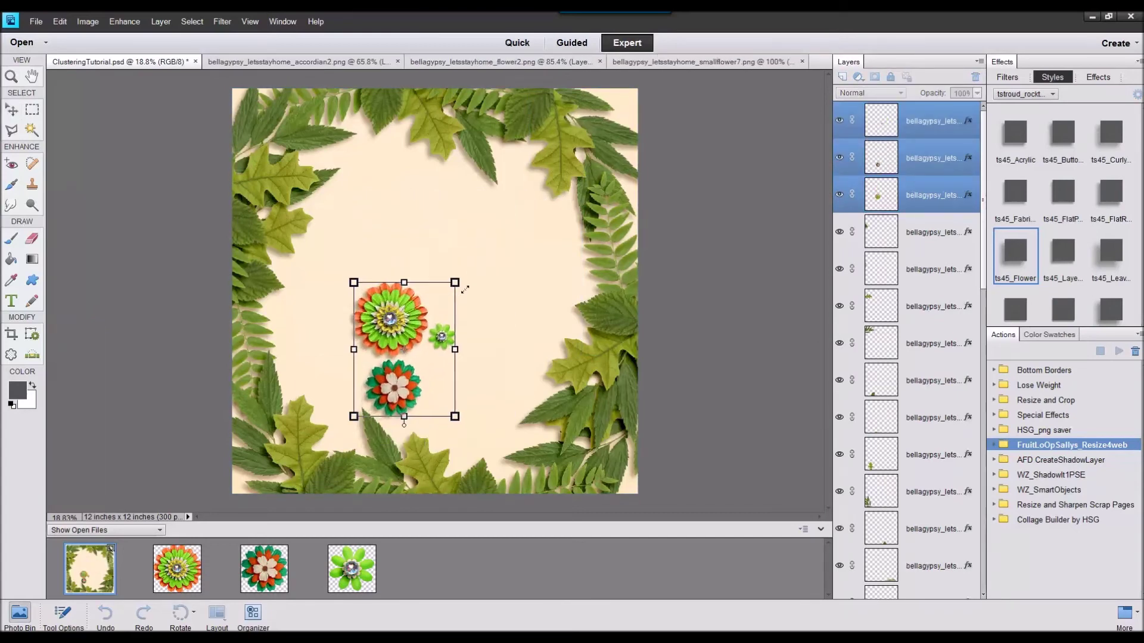
Arrange the three flowers over the upper-right foliage, with the accordion flower in the corner, the red-green one below and the small one beside it.
left_click_drag(404, 324, 618, 140)
left_click(510, 258)
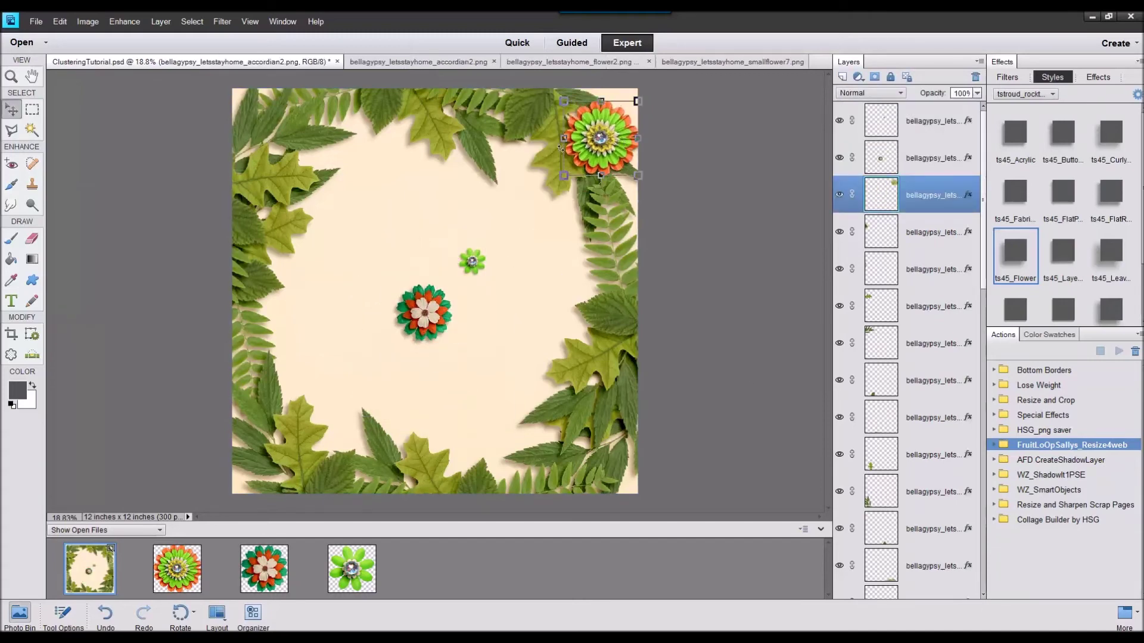
left_click_drag(416, 315, 602, 231)
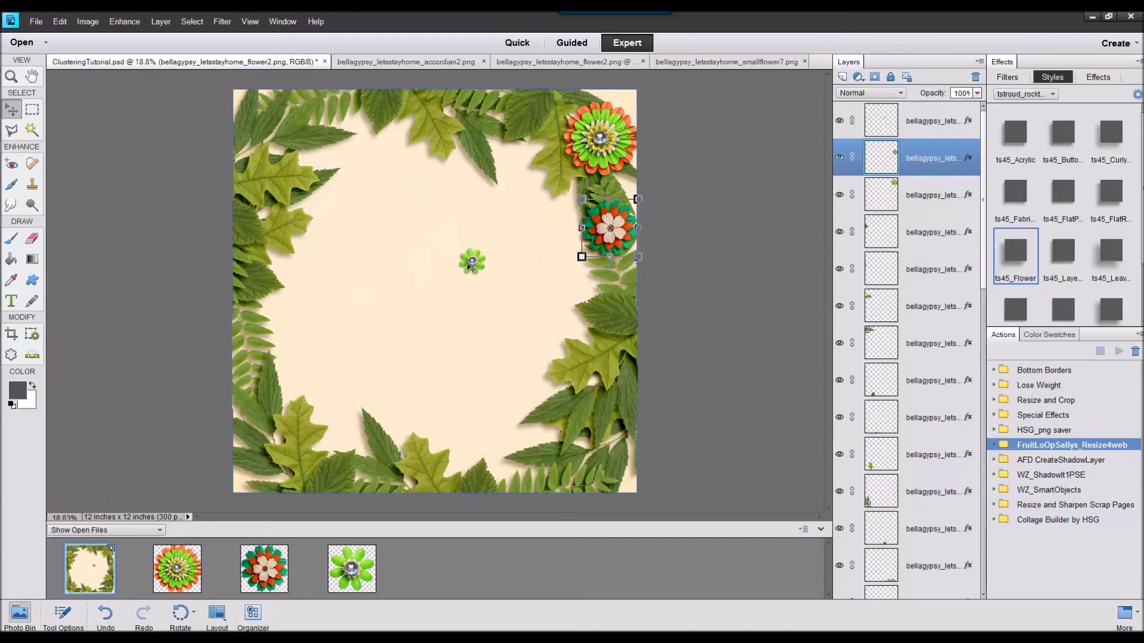
left_click_drag(472, 261, 536, 132)
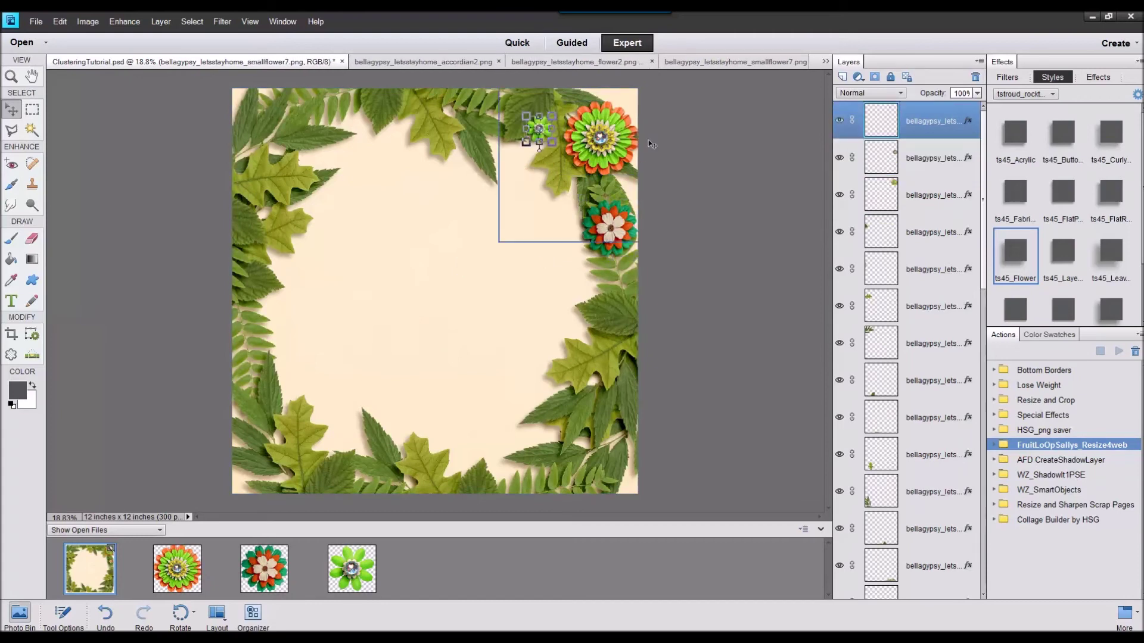
left_click_drag(543, 129, 535, 144)
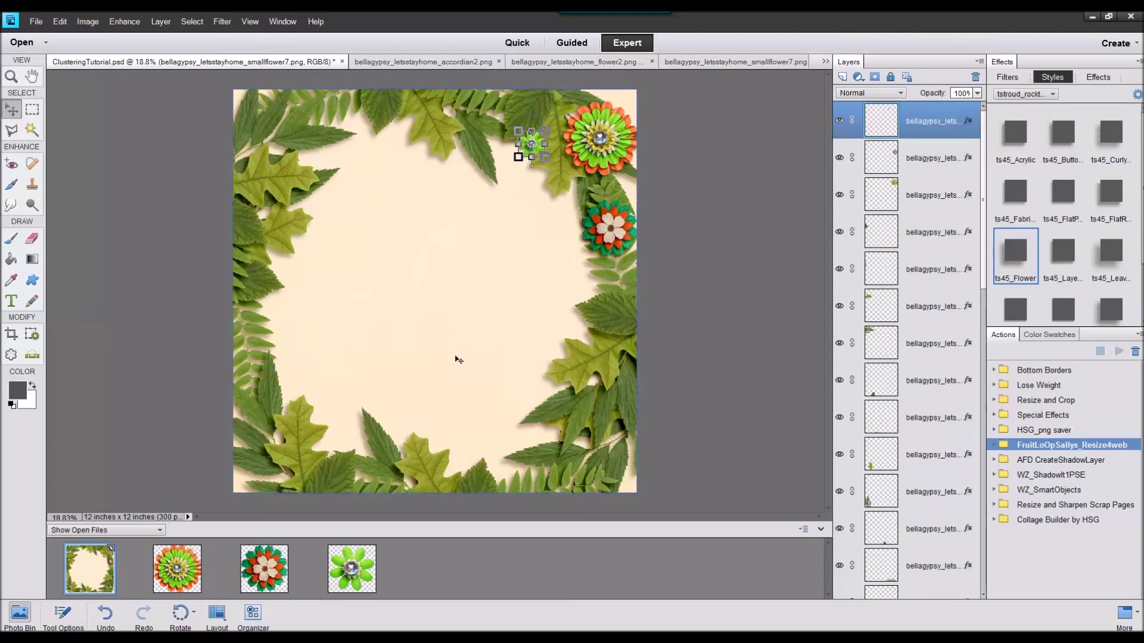
Duplicate the three flowers at a smaller size and distribute the copies along the foliage around the upper-right corner.
left_click(596, 144)
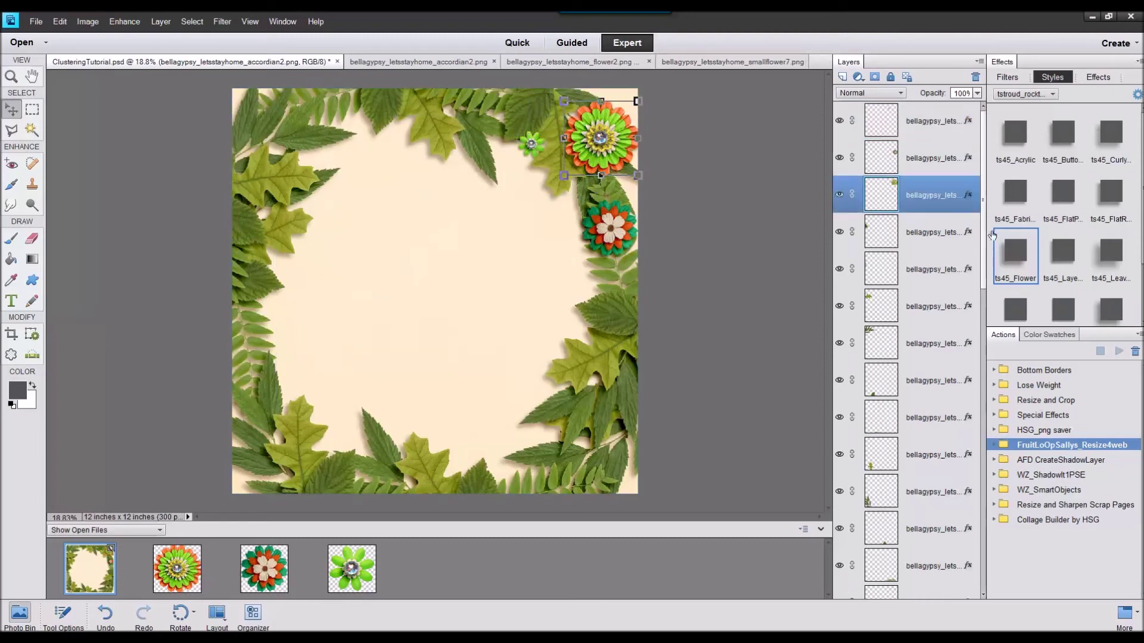
left_click(956, 157, "ctrl")
left_click(924, 132, "ctrl")
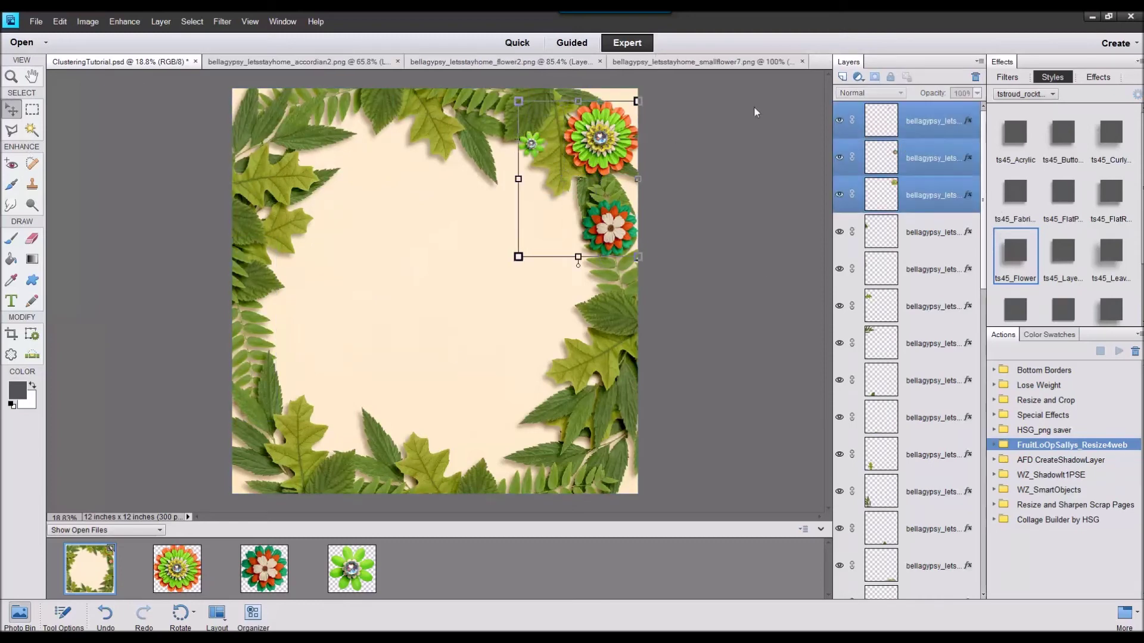
left_click_drag(604, 135, 594, 186)
left_click(543, 273)
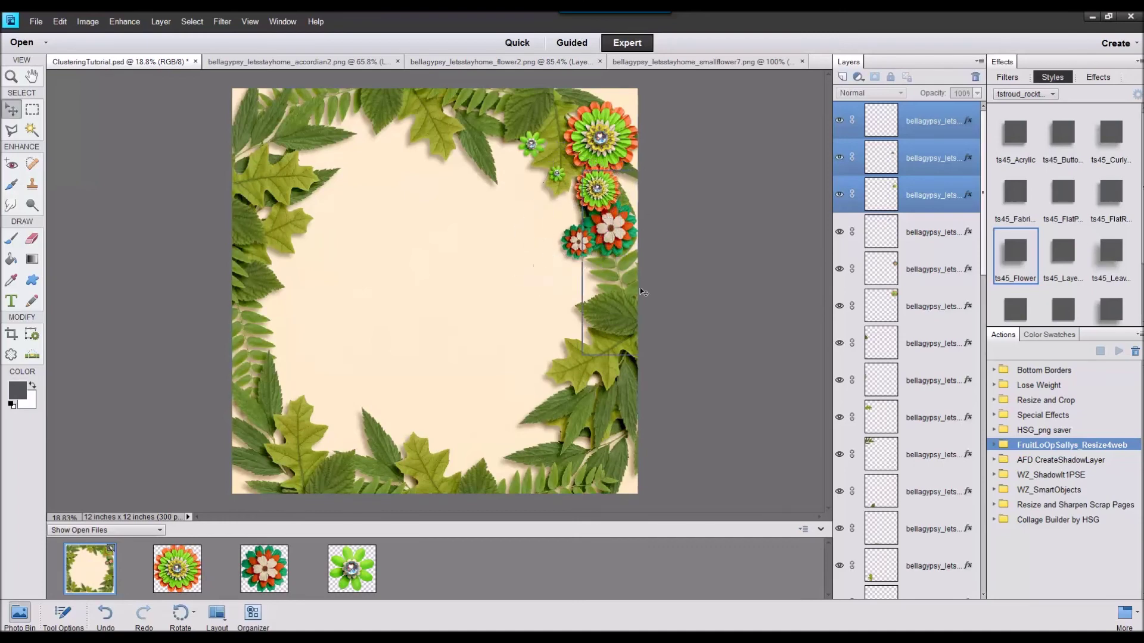
left_click_drag(578, 242, 507, 112)
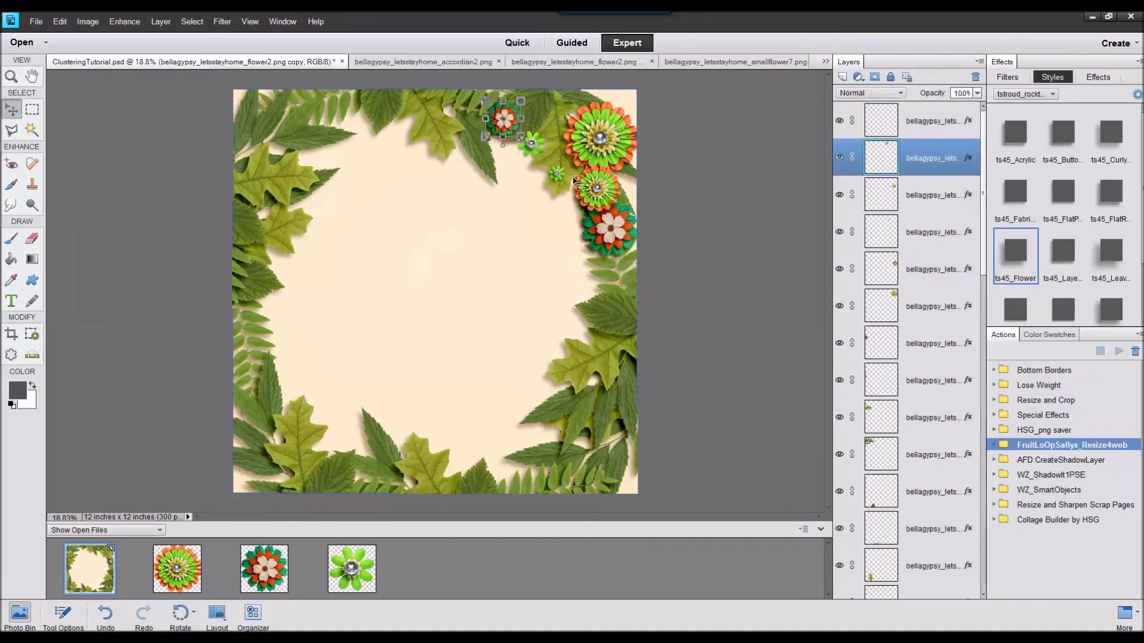
left_click_drag(559, 174, 578, 275)
Place copies of both accordion flowers and the red-green flower in the page's lower-left corner, tucking the large accordion flower beneath the leaves.
left_click_drag(600, 199, 265, 386)
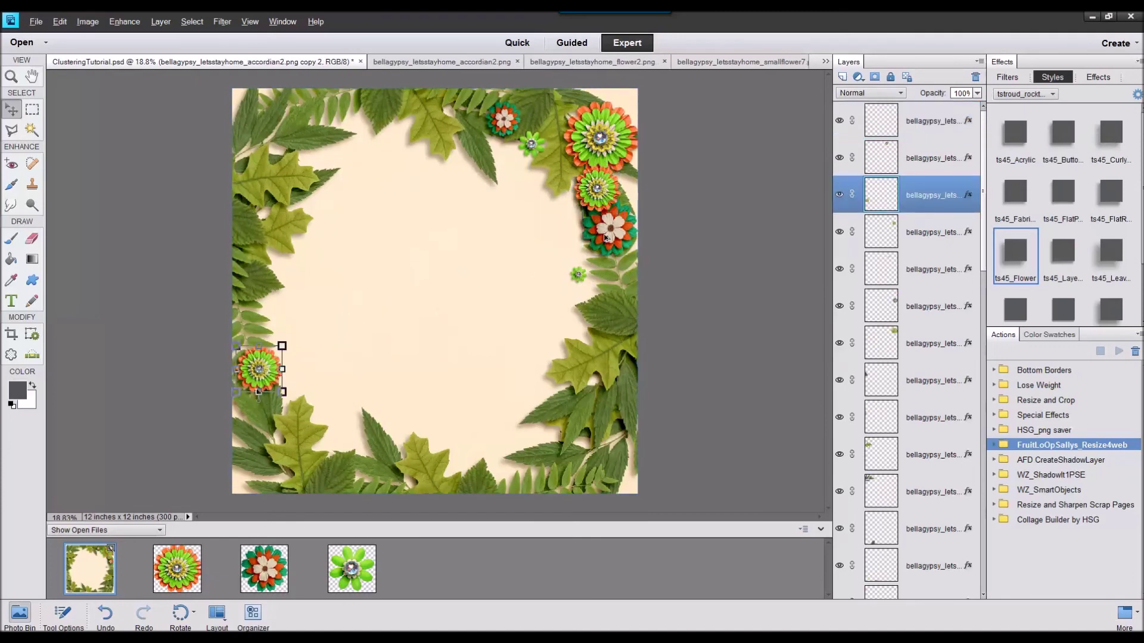
left_click_drag(607, 238, 233, 408)
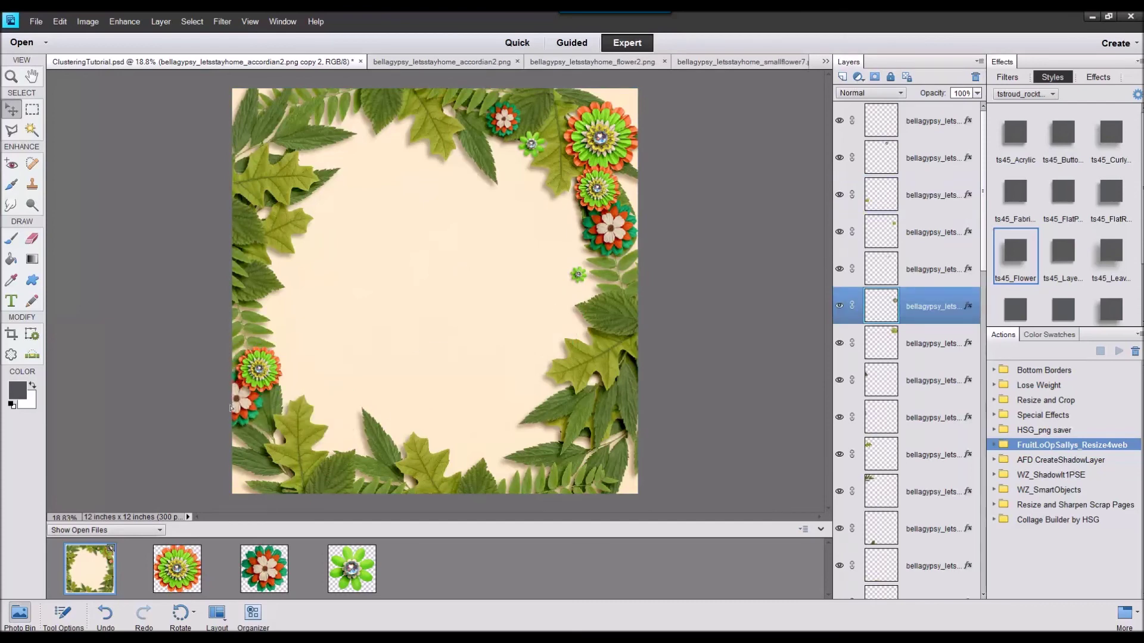
left_click_drag(599, 137, 261, 476)
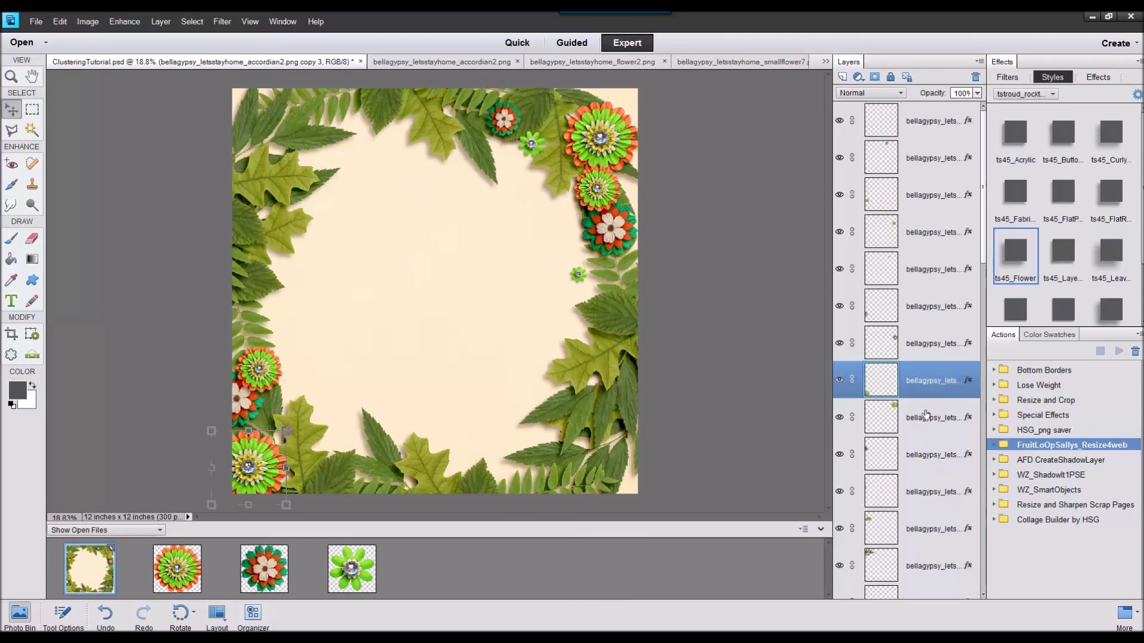
left_click_drag(929, 316, 917, 507)
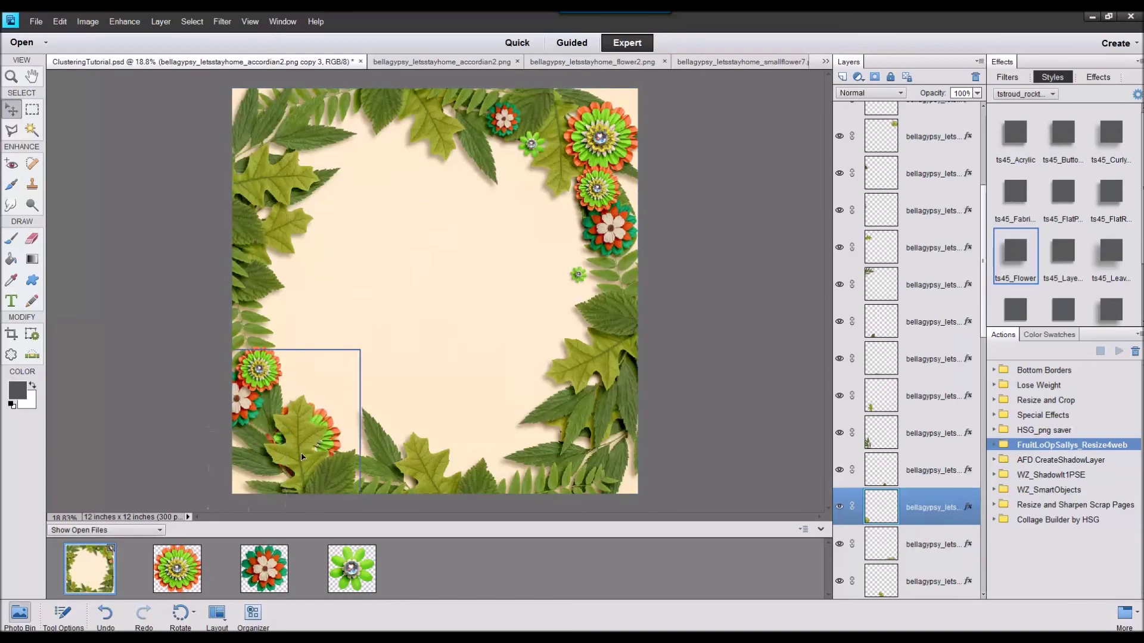
left_click_drag(260, 492, 269, 473)
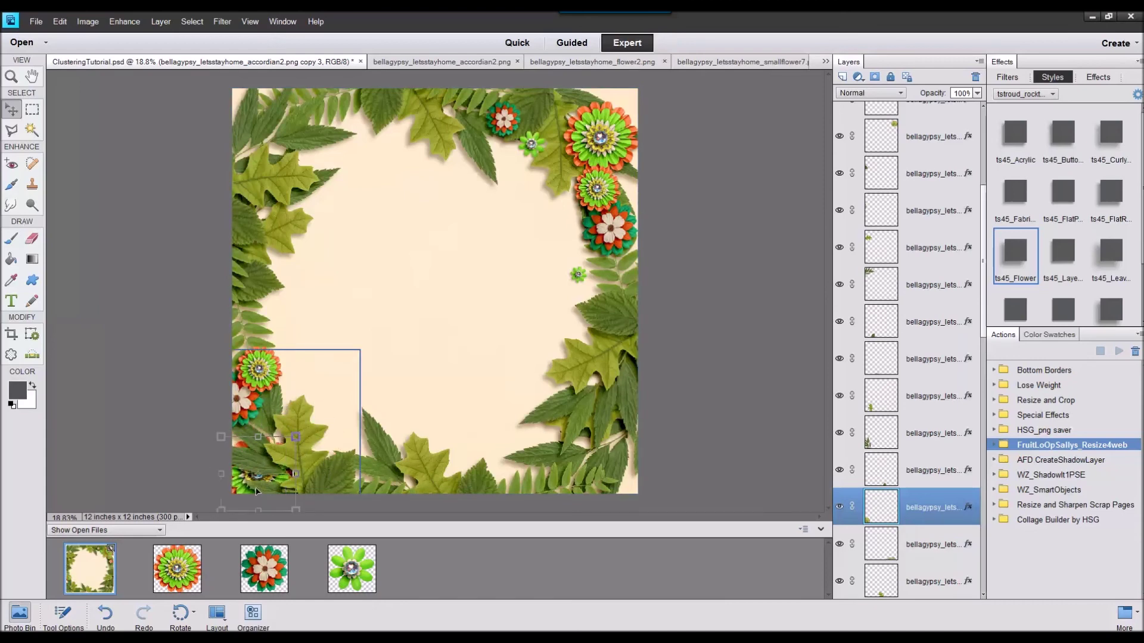
Add another copy of the smaller accordion flower near the lower-left lobed leaf and tuck it beneath the foliage.
left_click_drag(597, 189, 293, 433, "alt")
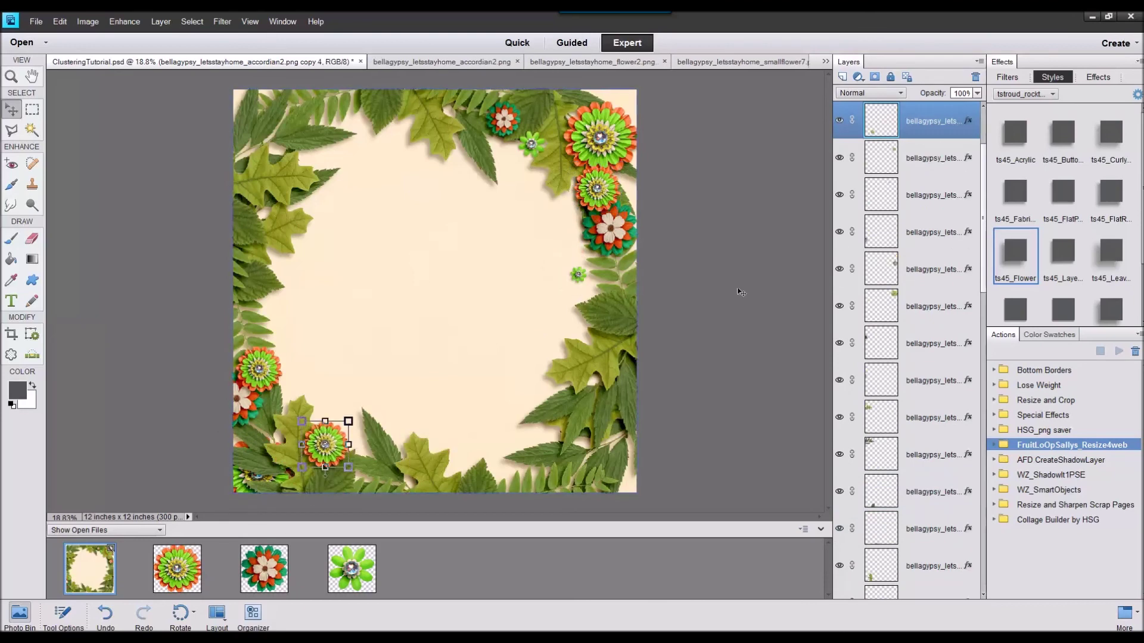
left_click_drag(933, 126, 887, 522)
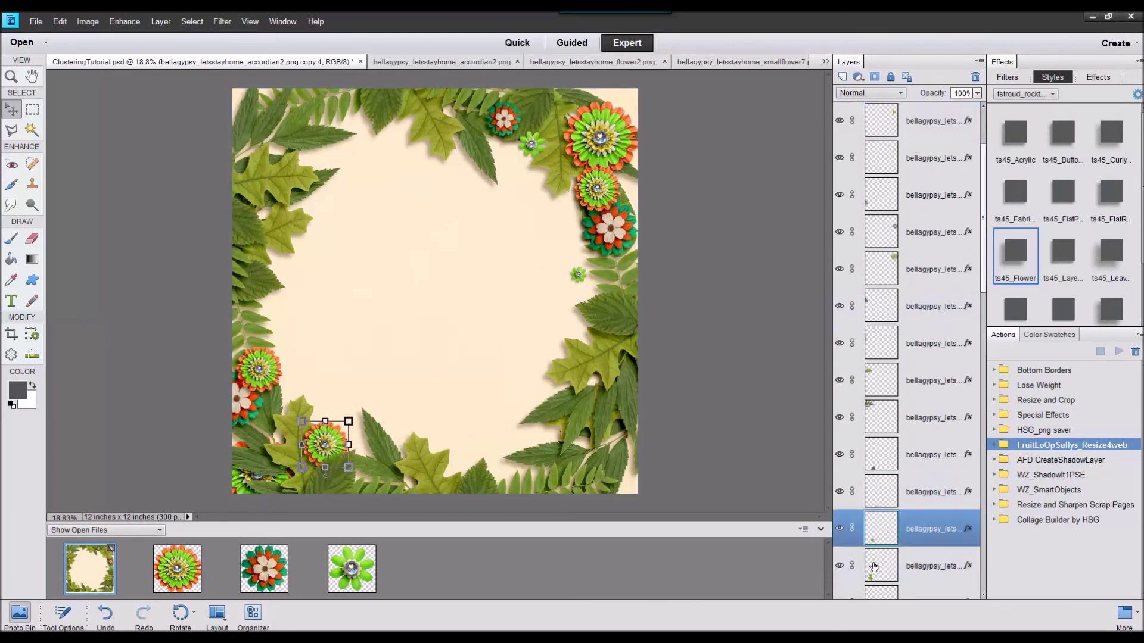
left_click_drag(314, 442, 325, 452)
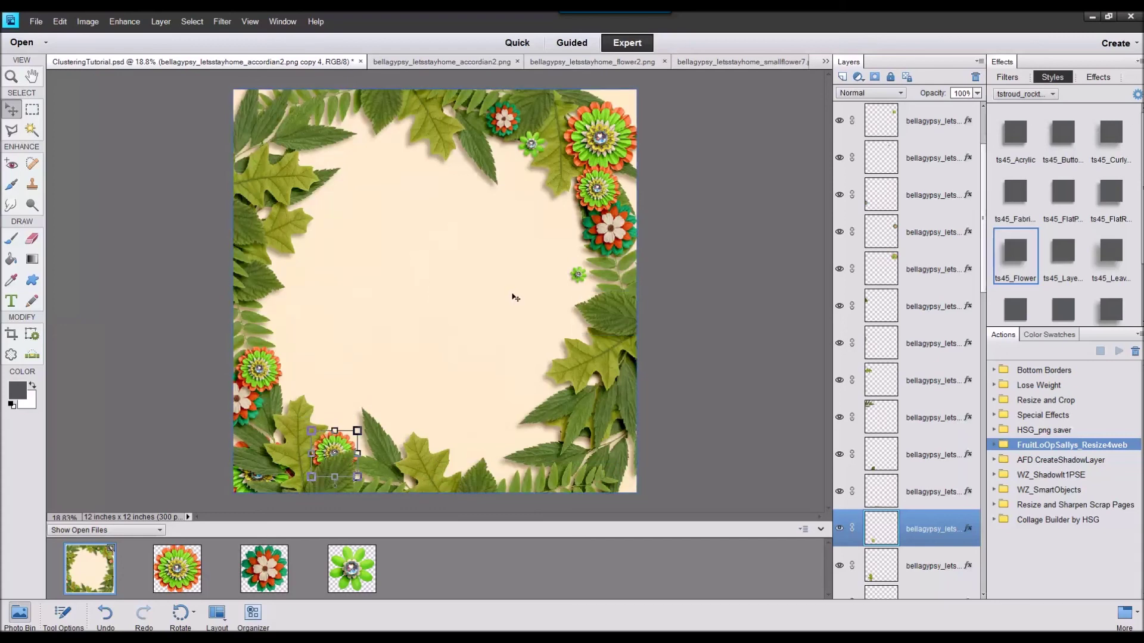
Shift the long-leaved sprig at the middle of the page's top edge slightly upward, out of the open centre.
scroll(515, 297, "up", 1)
scroll(515, 298, "down", 1)
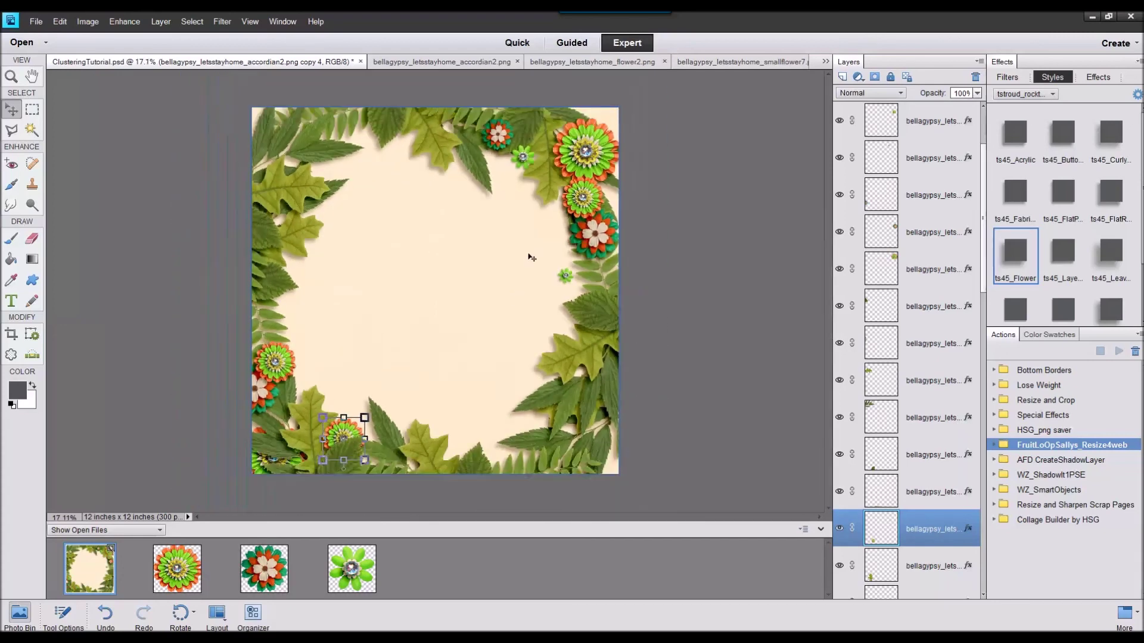
left_click(581, 149)
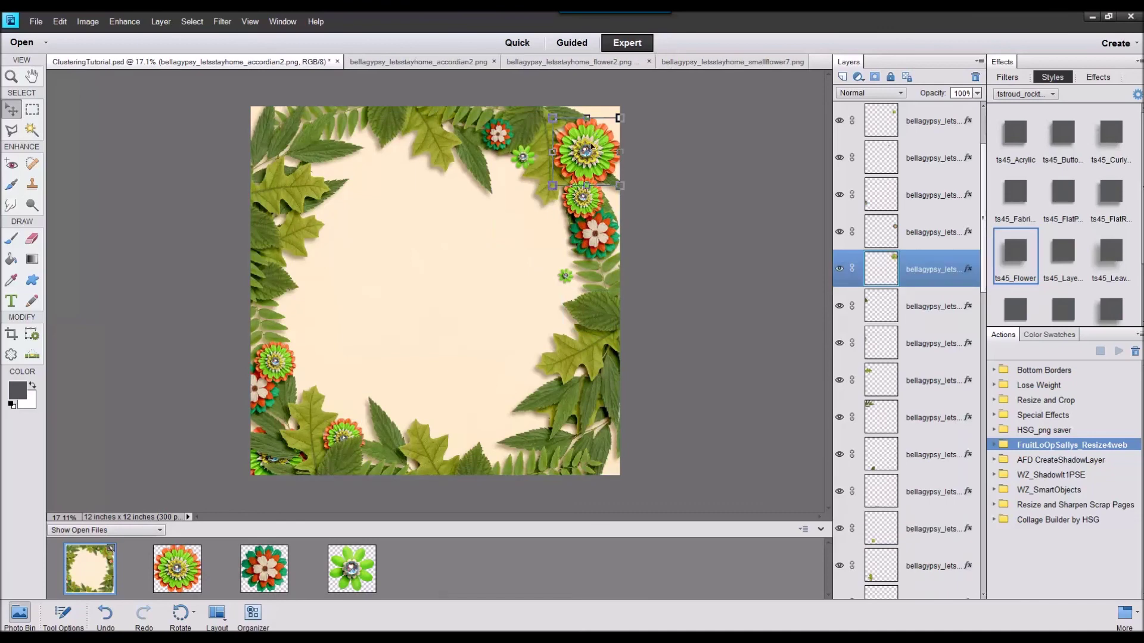
left_click(532, 130)
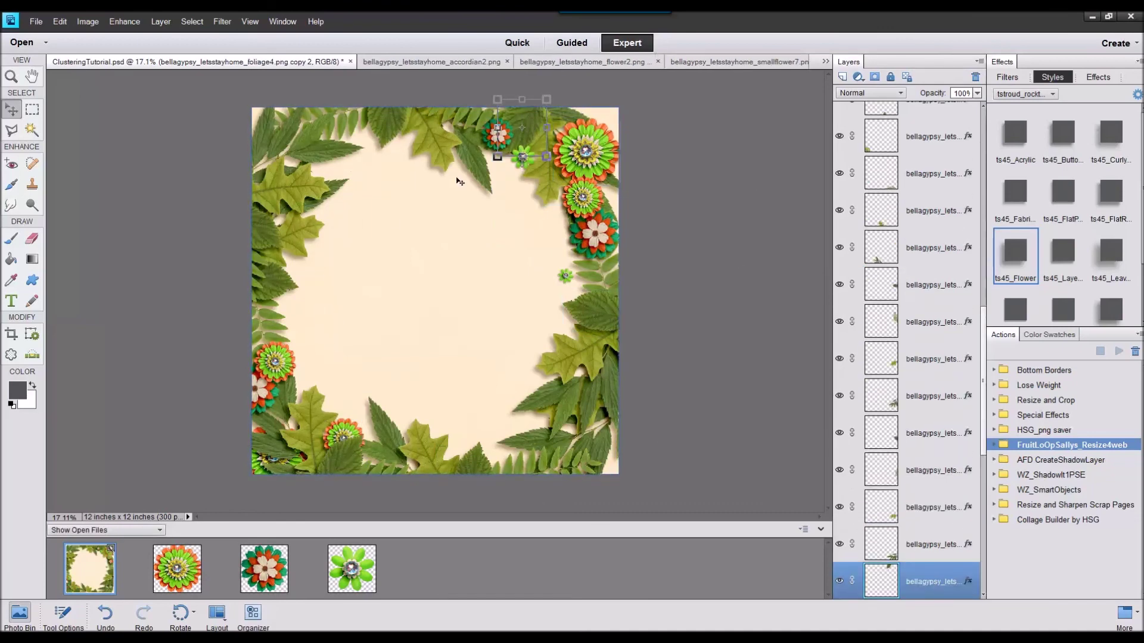
left_click(460, 181)
left_click(443, 147)
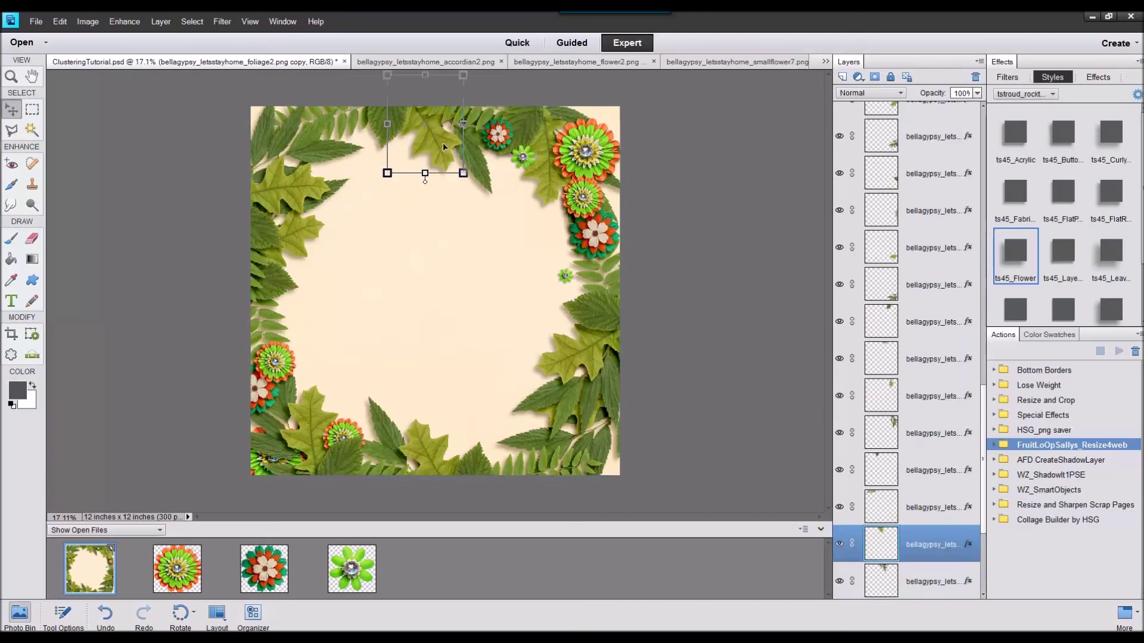
left_click(484, 138)
left_click_drag(475, 162, 466, 137)
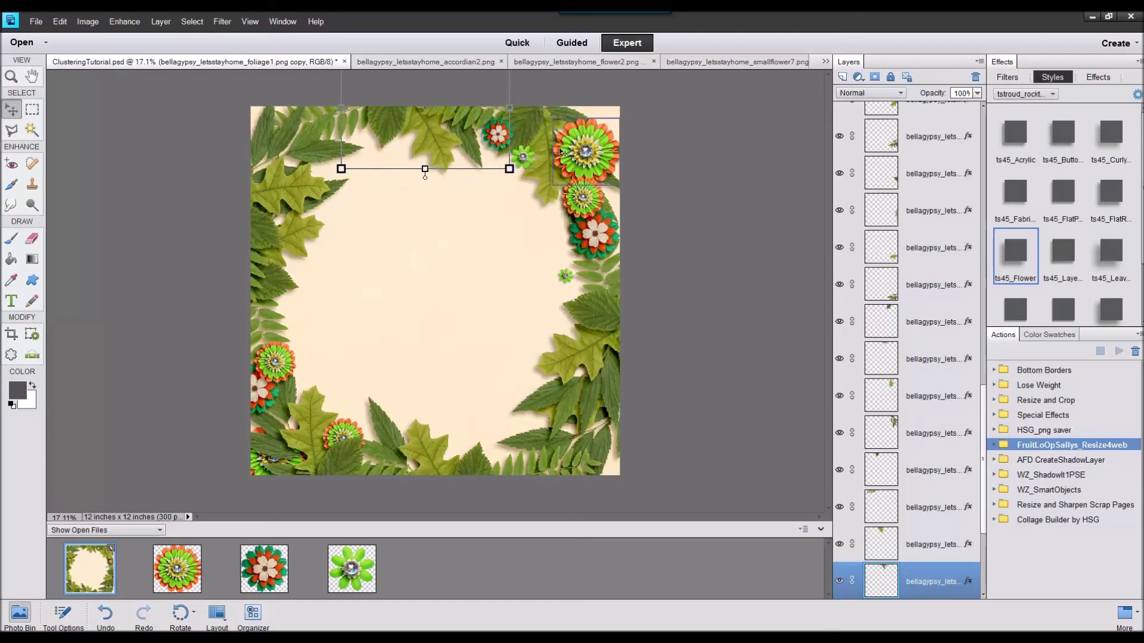
left_click(587, 151)
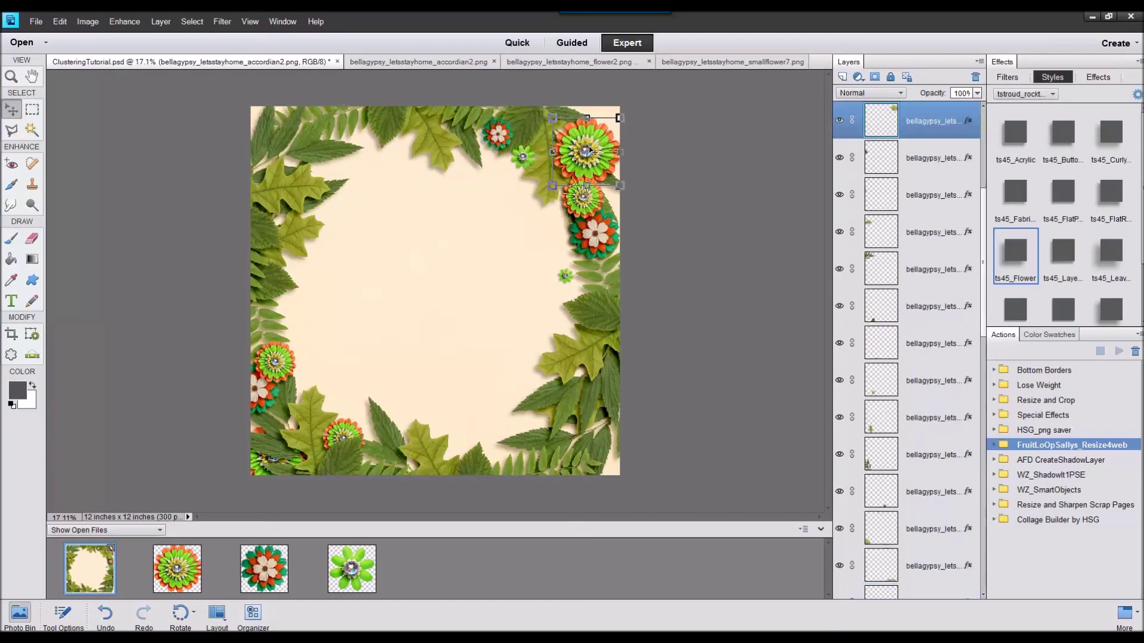